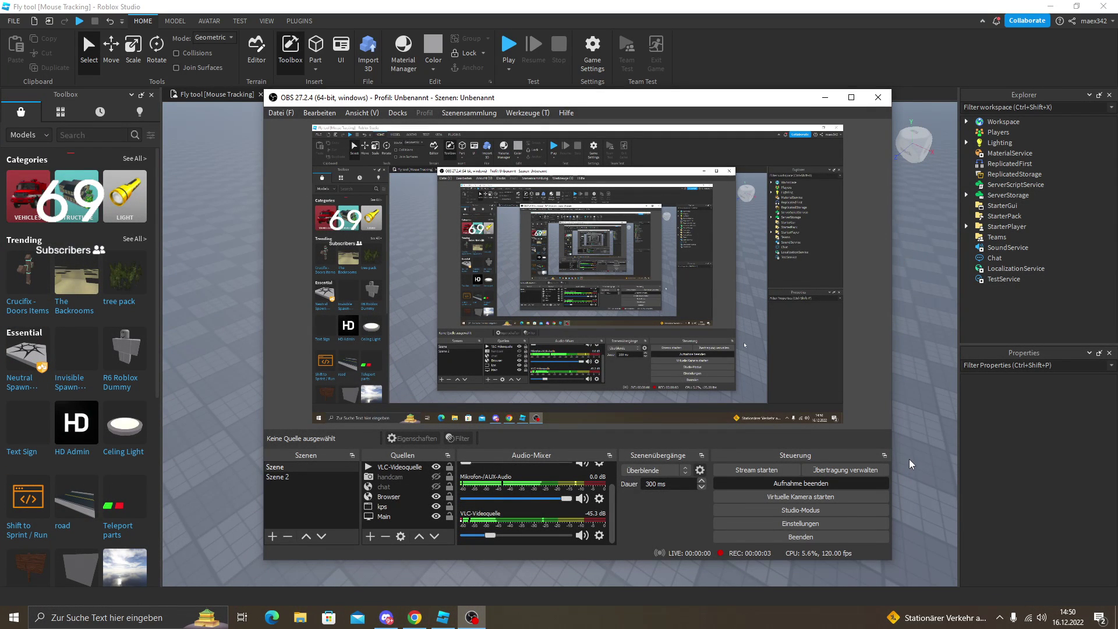
Step: Switch to Roblox Studio, start a play test of the Fly tool place, and equip the Fly tool
left_click(913, 449)
right_click_drag(616, 261, 187, 117)
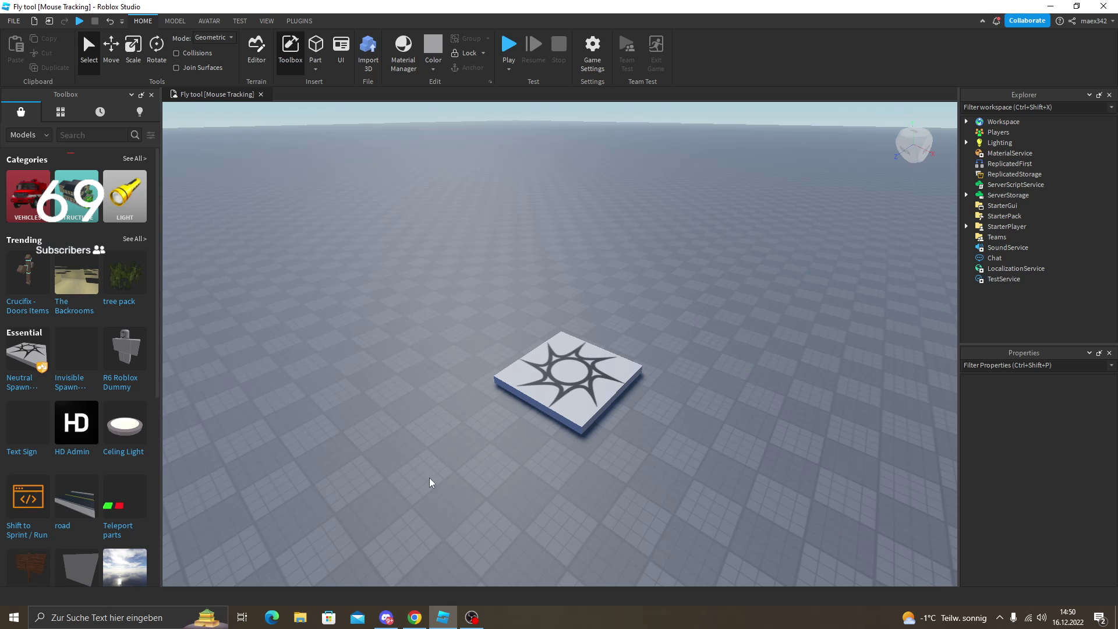
right_click_drag(530, 445, 531, 445)
key("w")
scroll(729, 385, "down", 4)
right_click_drag(700, 371, 701, 371)
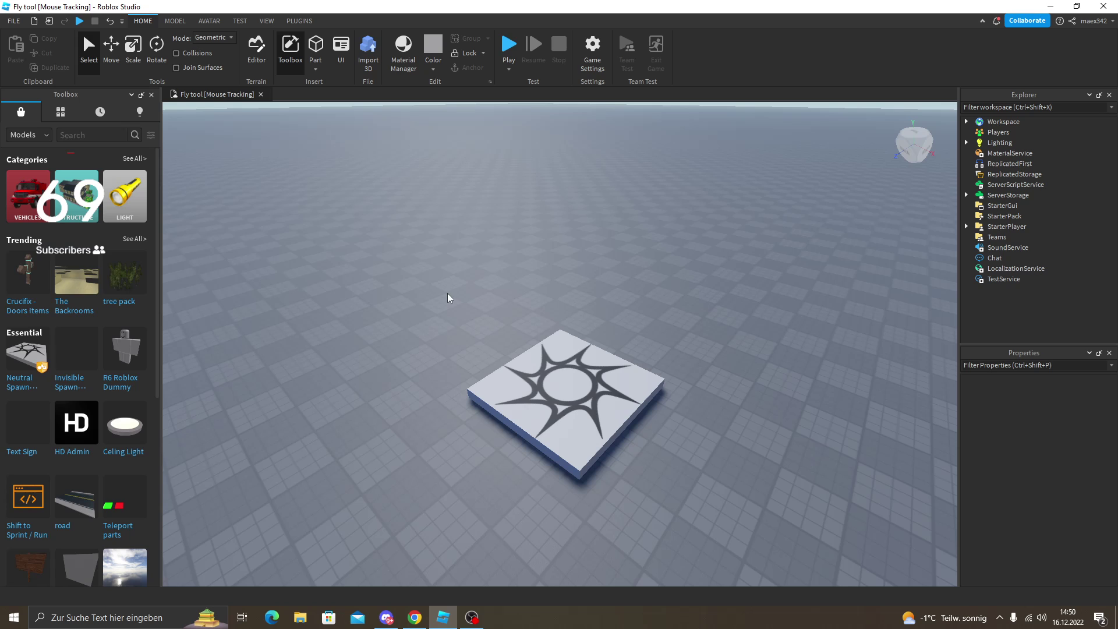
left_click(509, 45)
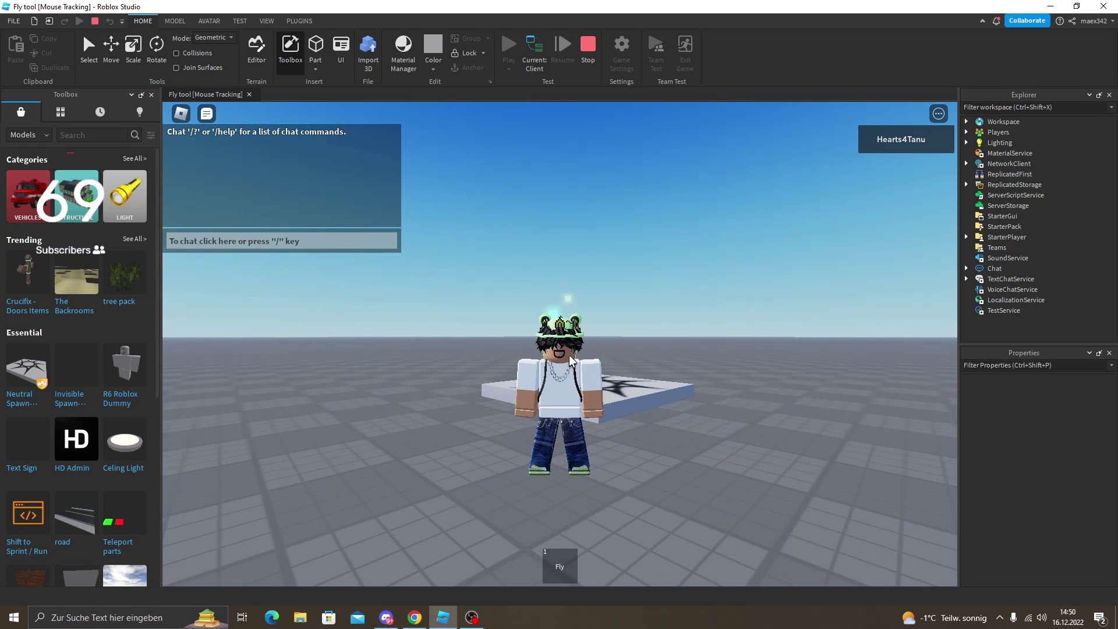
left_click(560, 573)
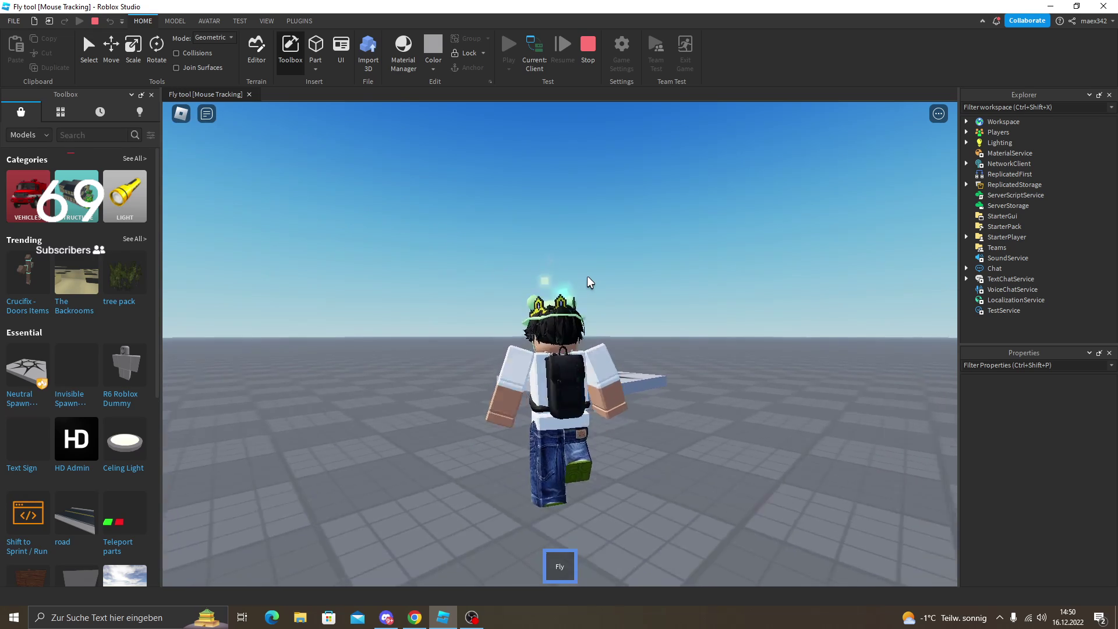
Step: Fly the character around above the baseplate in several directions to test the equipped Fly tool
right_click_drag(568, 223, 570, 225)
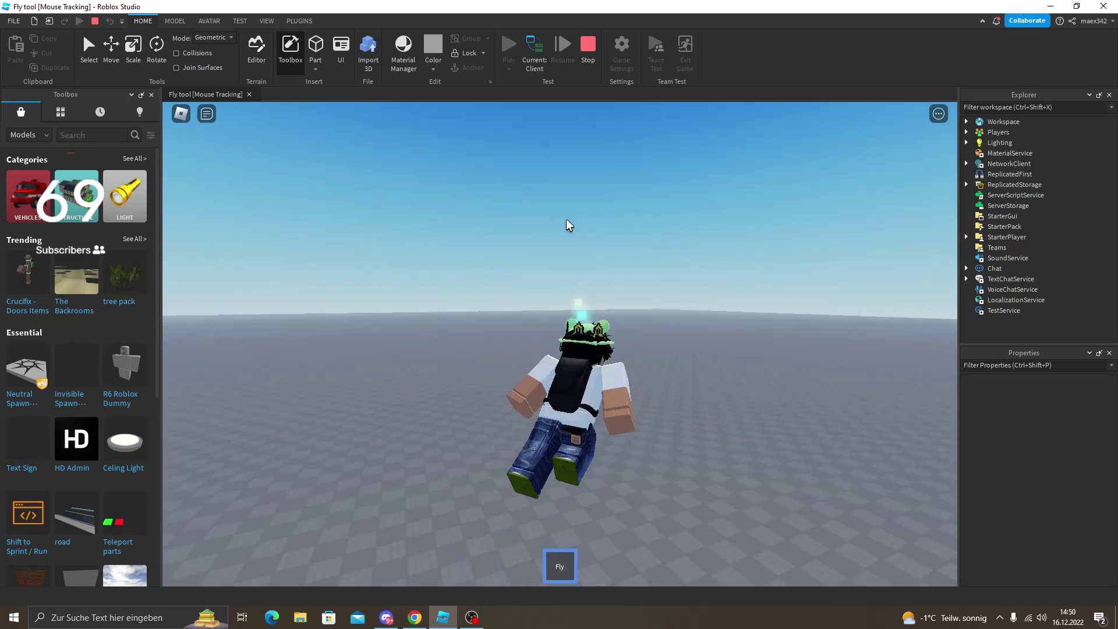
right_click_drag(594, 424, 593, 410)
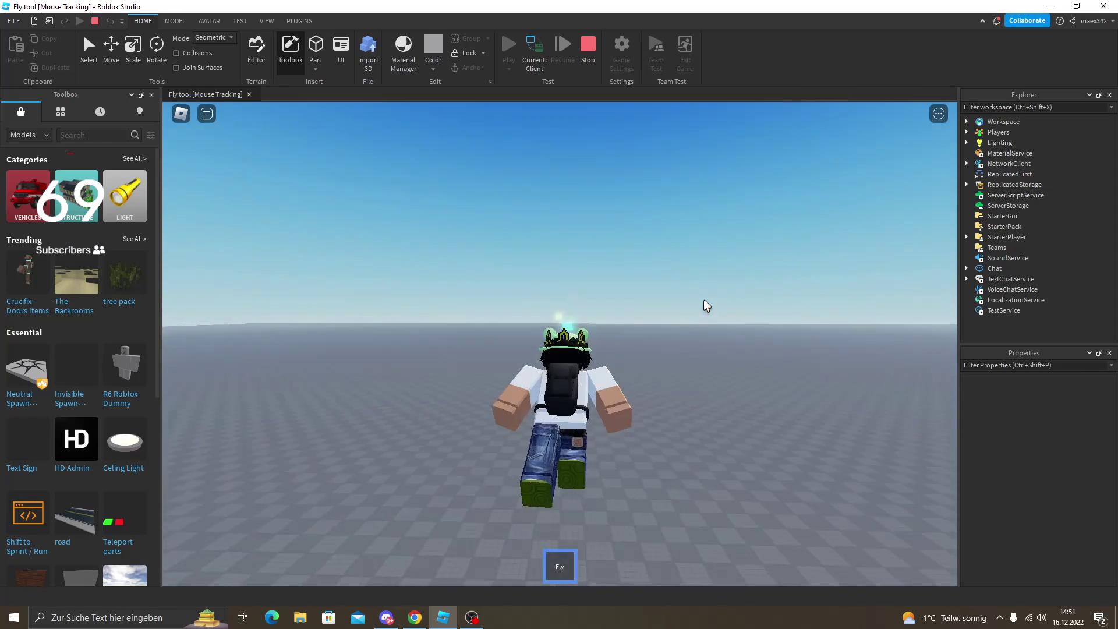
right_click_drag(703, 298, 710, 302)
key("s")
key("a")
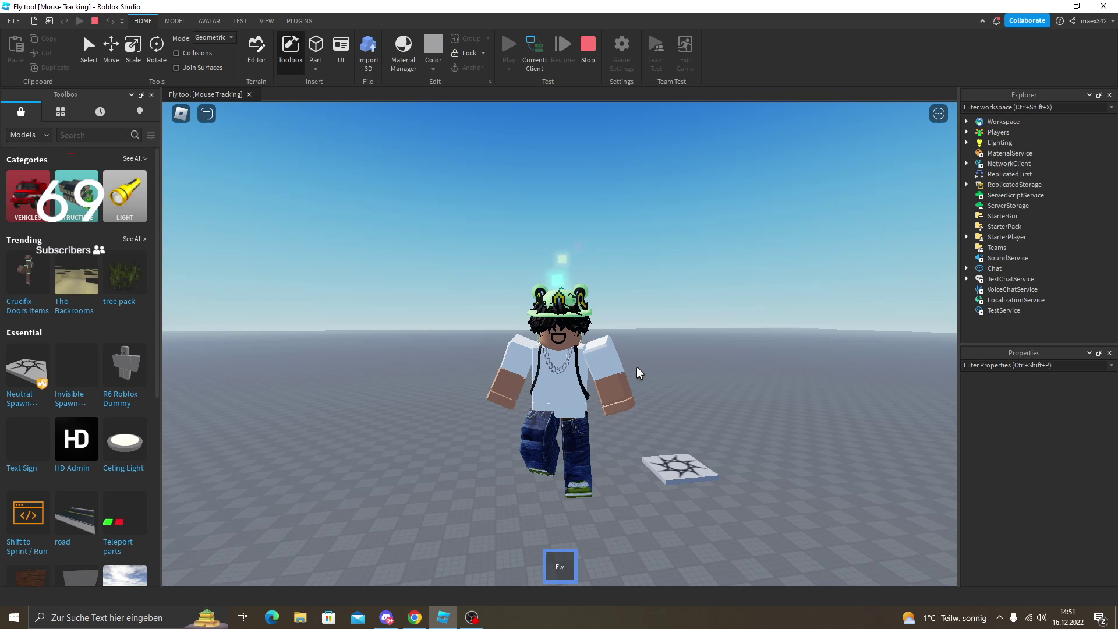
right_click_drag(636, 369, 635, 368)
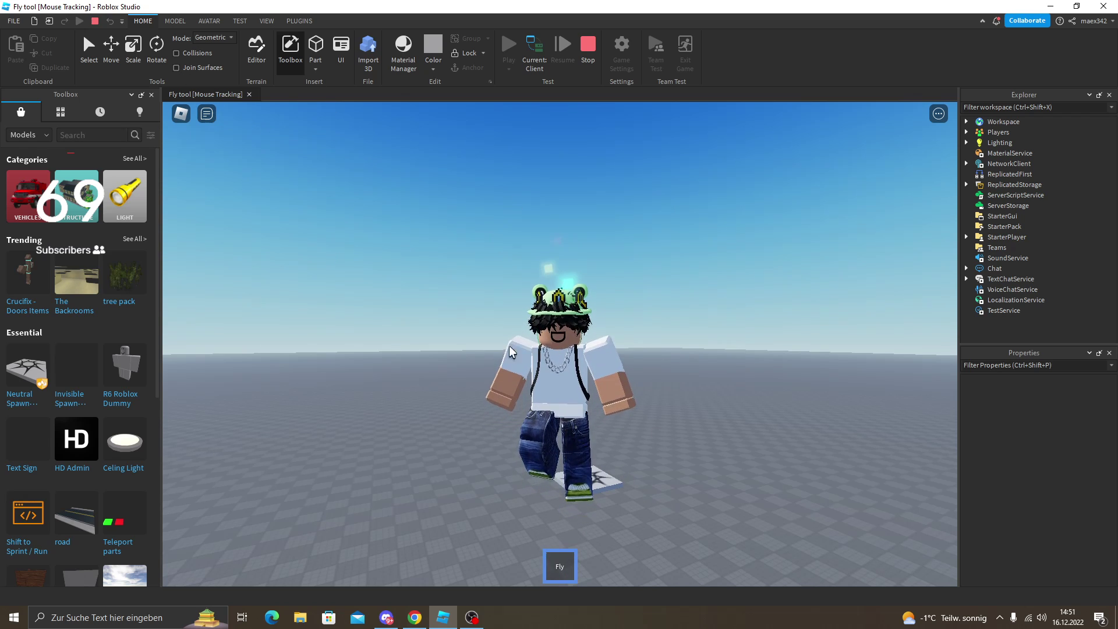
Step: Unequip and re-equip the Fly tool, fly forward with it, and stop the play test
left_click(562, 563)
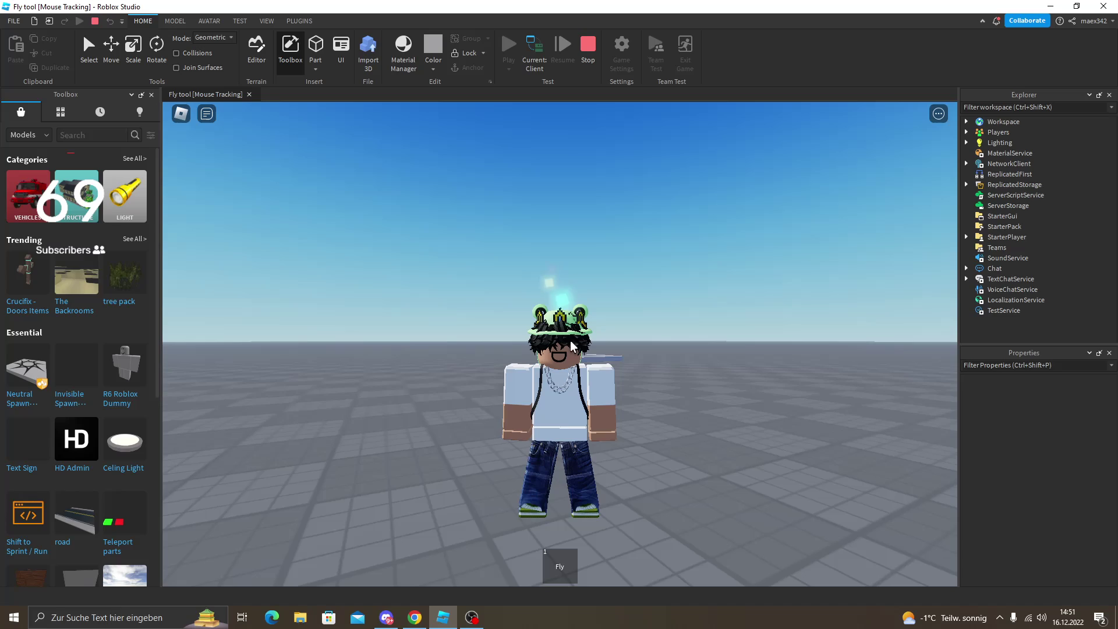
key("1")
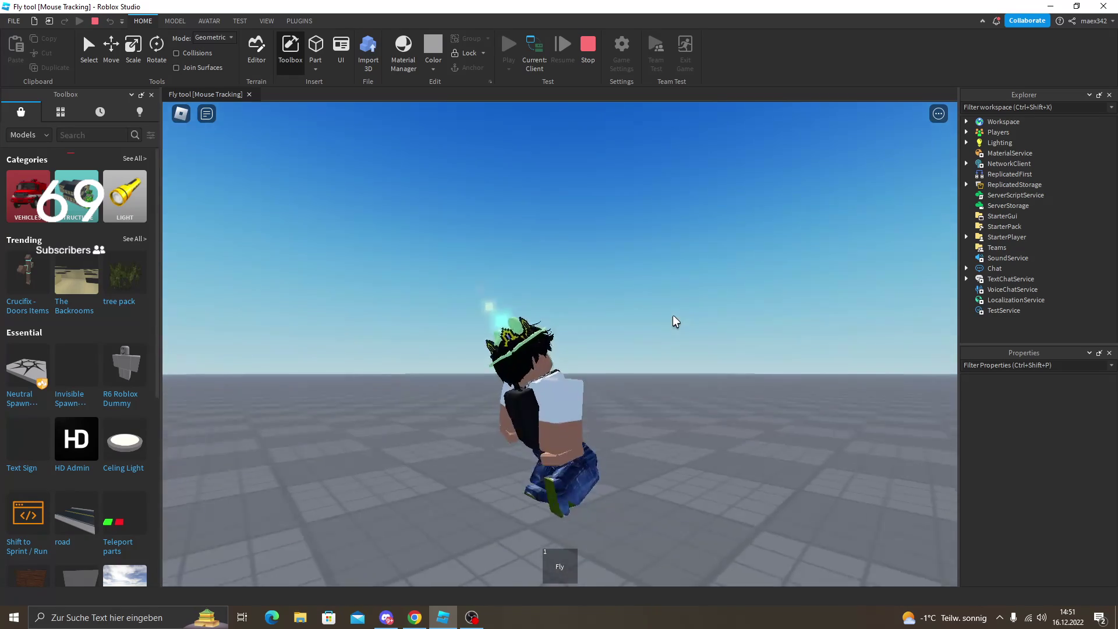
right_click_drag(693, 274, 722, 223)
key("w")
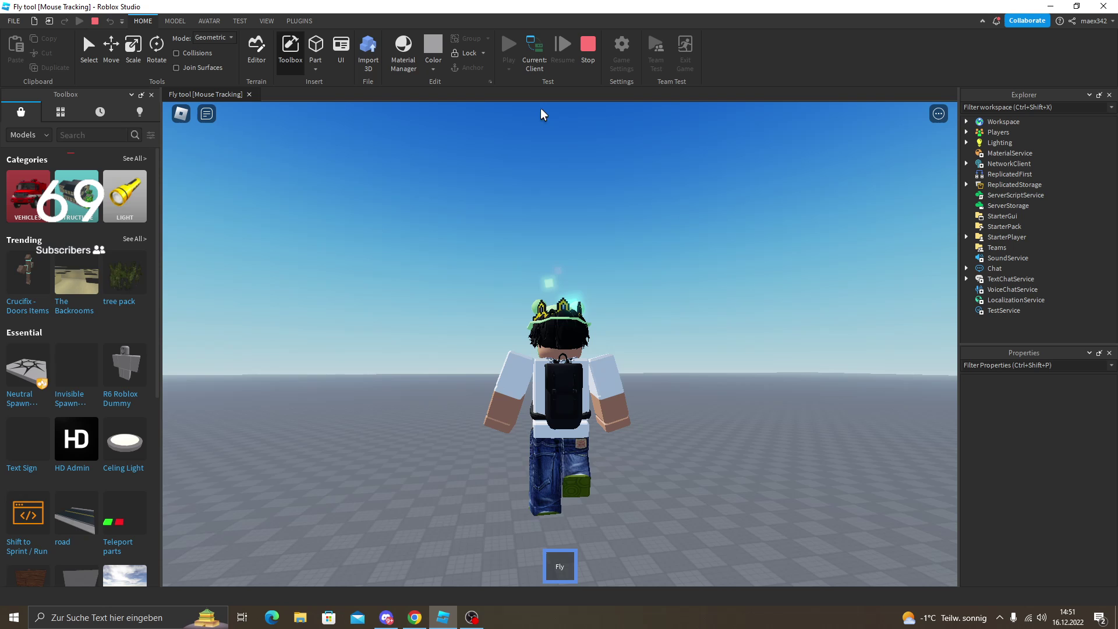
left_click(581, 54)
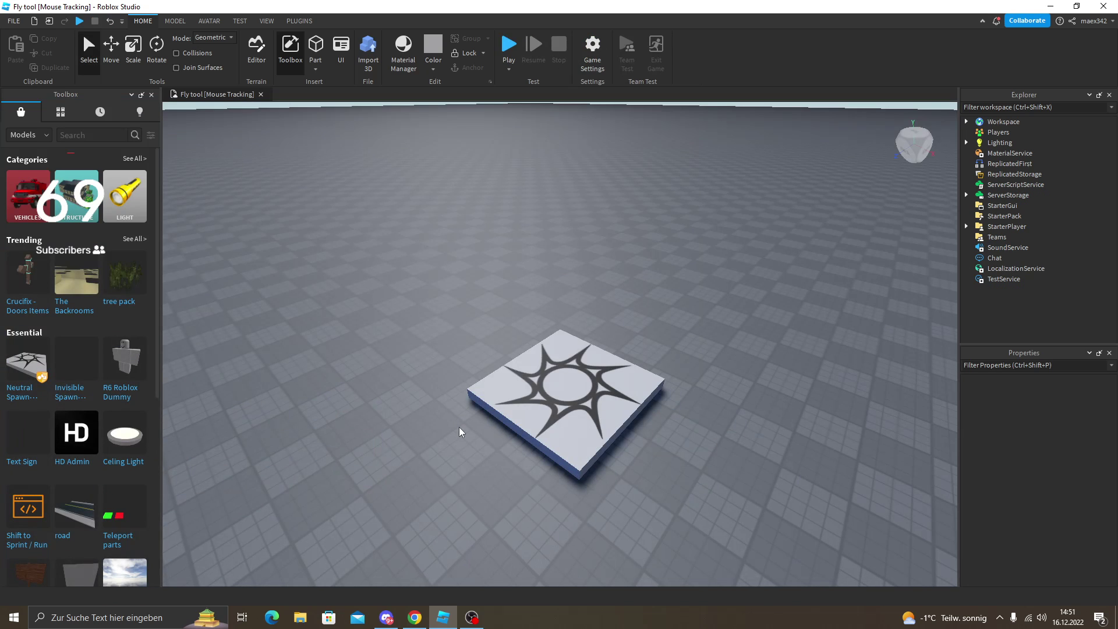
Step: Expand the Fly tool and its local script in ServerStorage to examine their contents, and collapse the tool
right_click_drag(587, 294, 588, 294)
key("s")
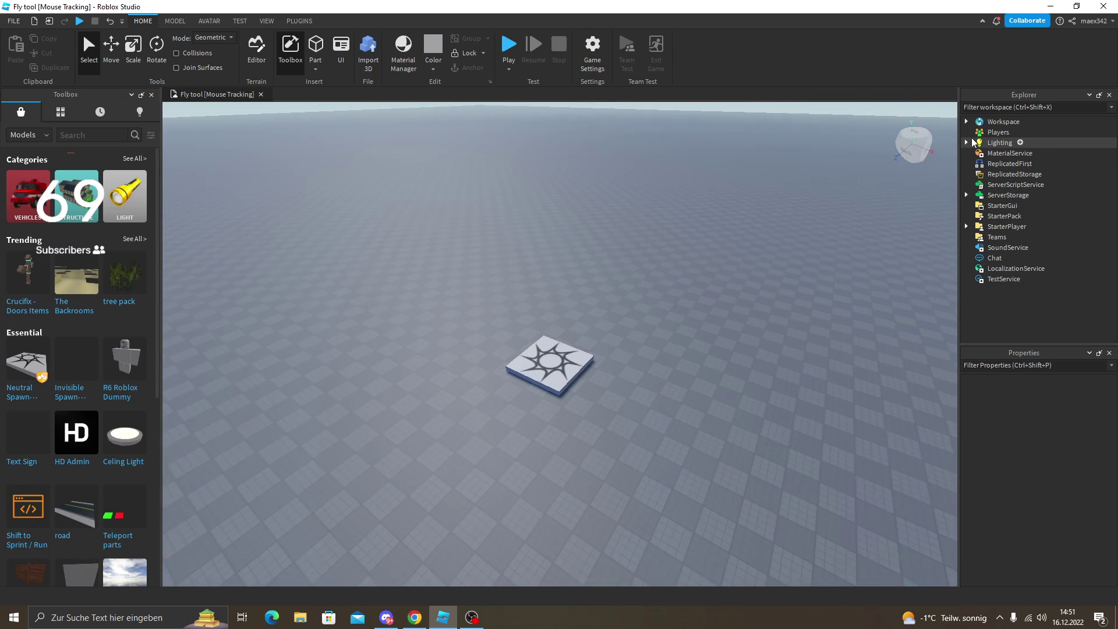
left_click(966, 195)
left_click(978, 206)
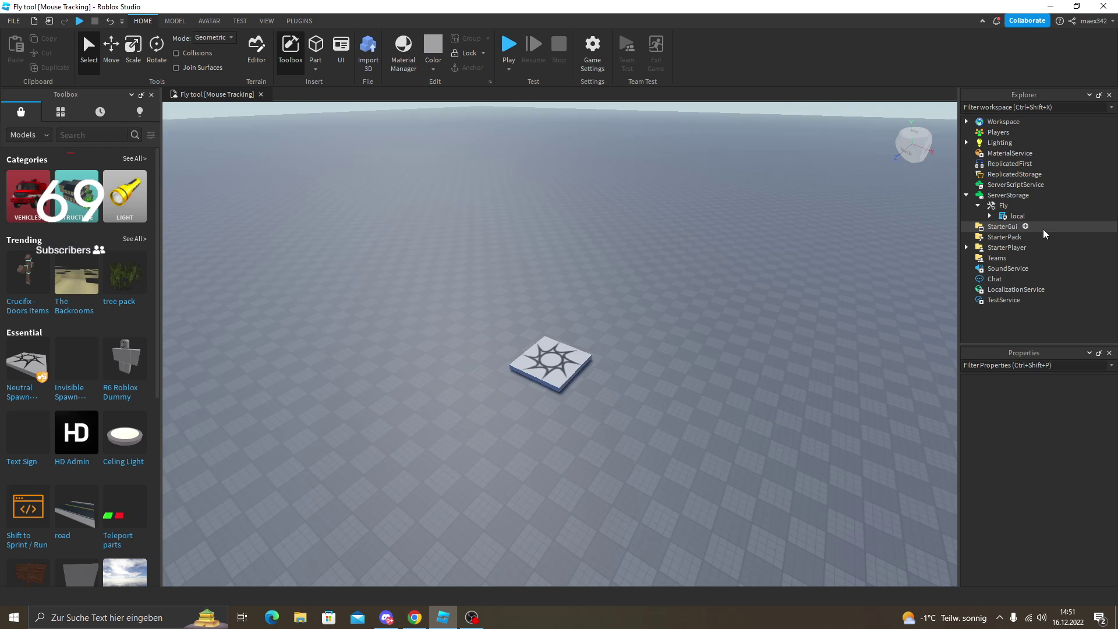
left_click(989, 216)
left_click(990, 216)
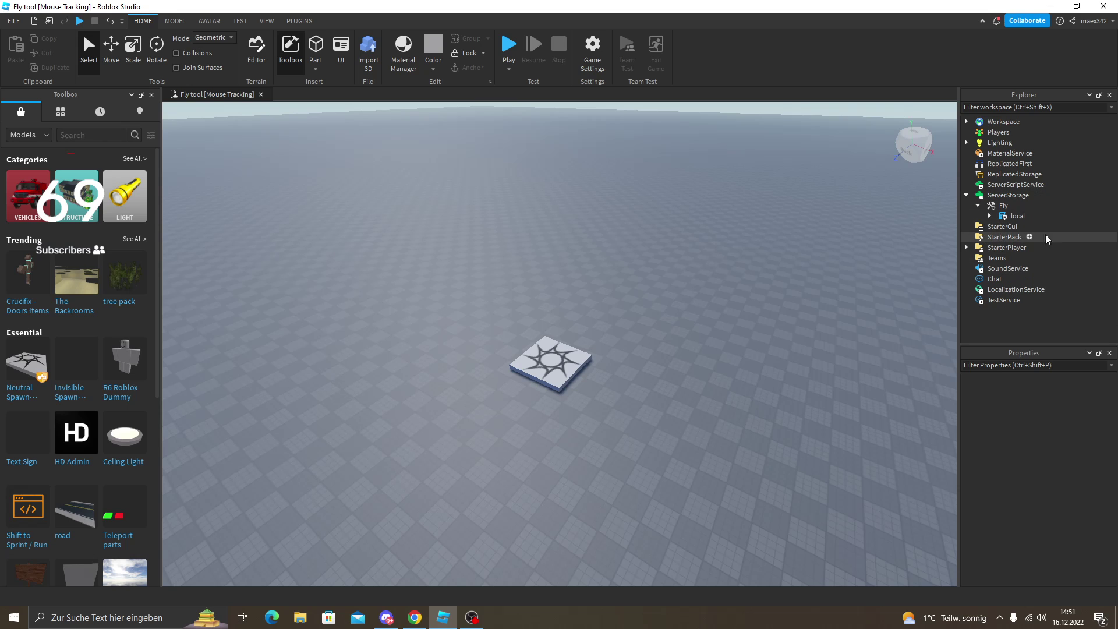
left_click(989, 216)
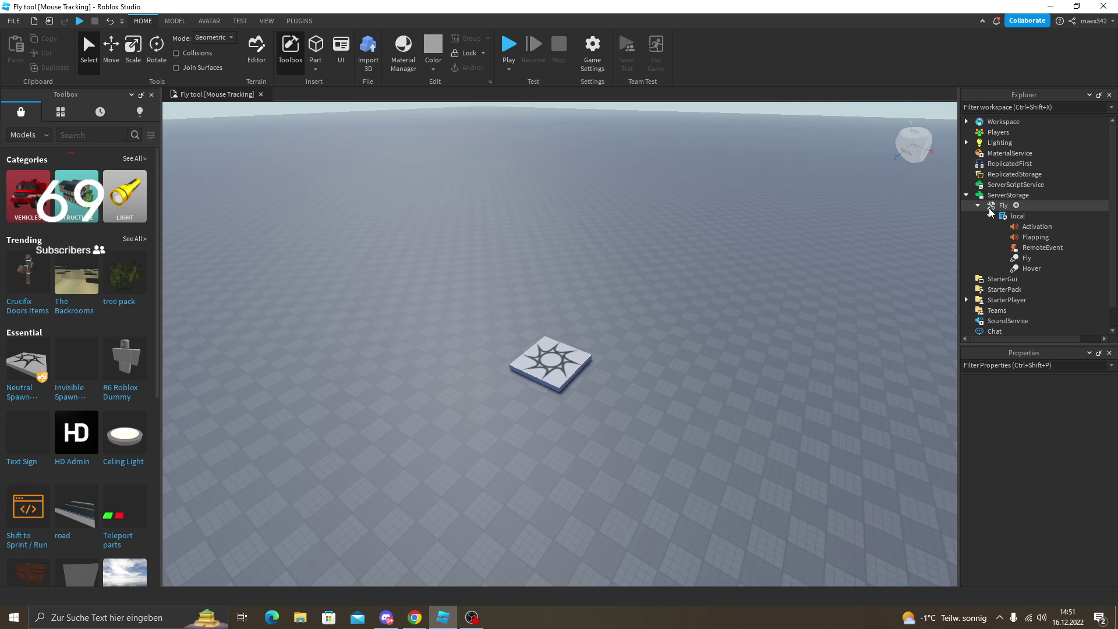
left_click(978, 205)
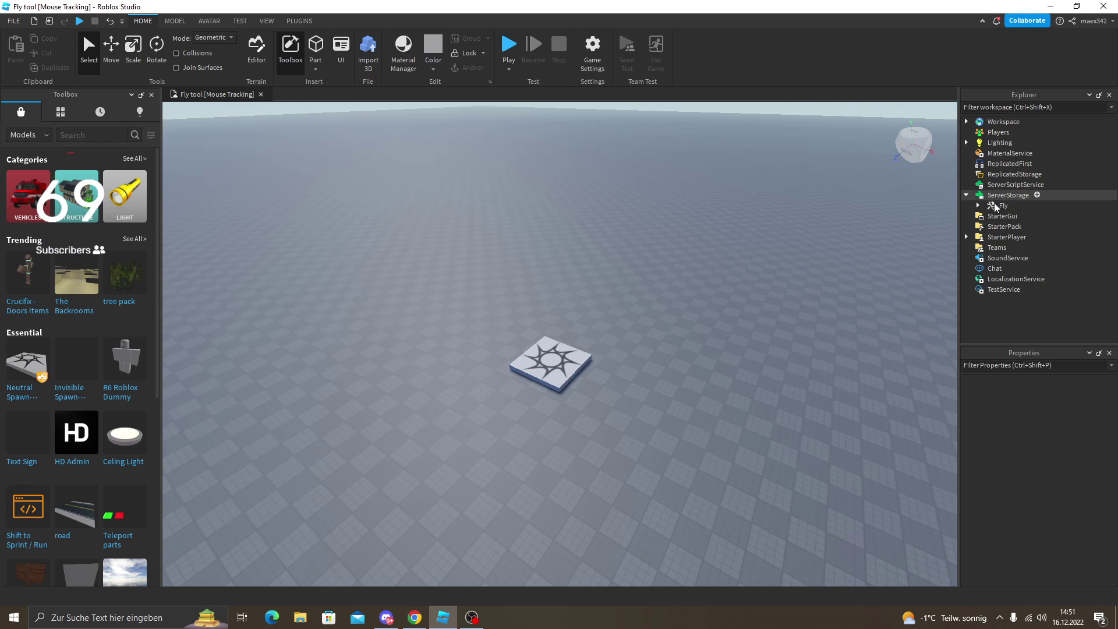
Step: Open the Script in Workspace and review the code that gives the tool to listed players
left_click(966, 121)
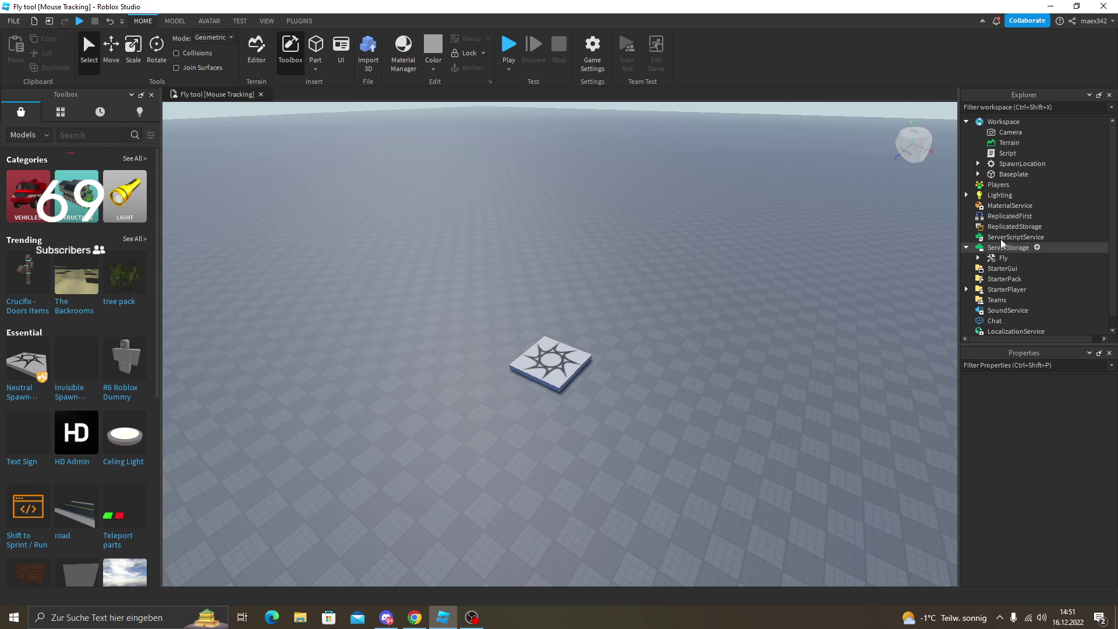
double_click(1005, 153)
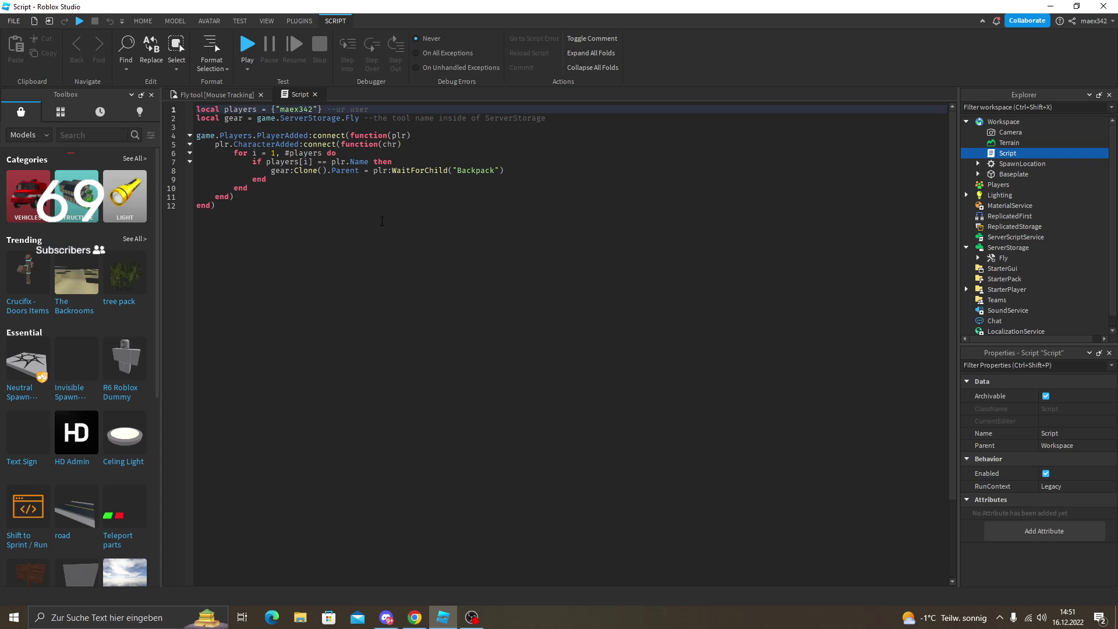
left_click_drag(382, 221, 196, 109)
left_click(254, 219)
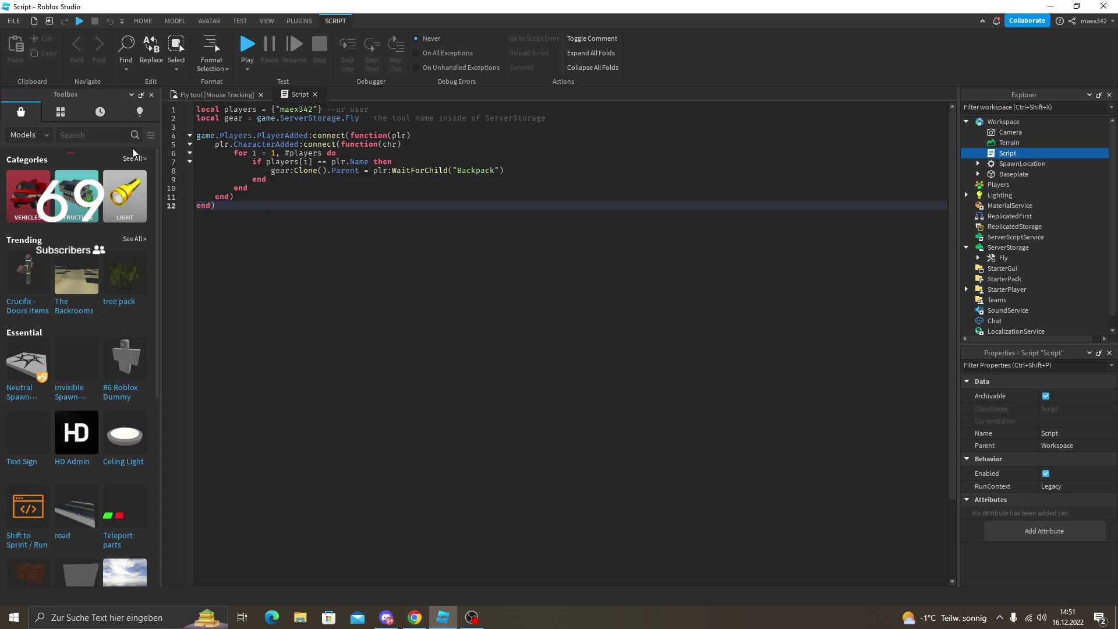
Step: Browse the created models in the Toolbox, highlight part of the tool name comment, and close the Script
left_click(139, 116)
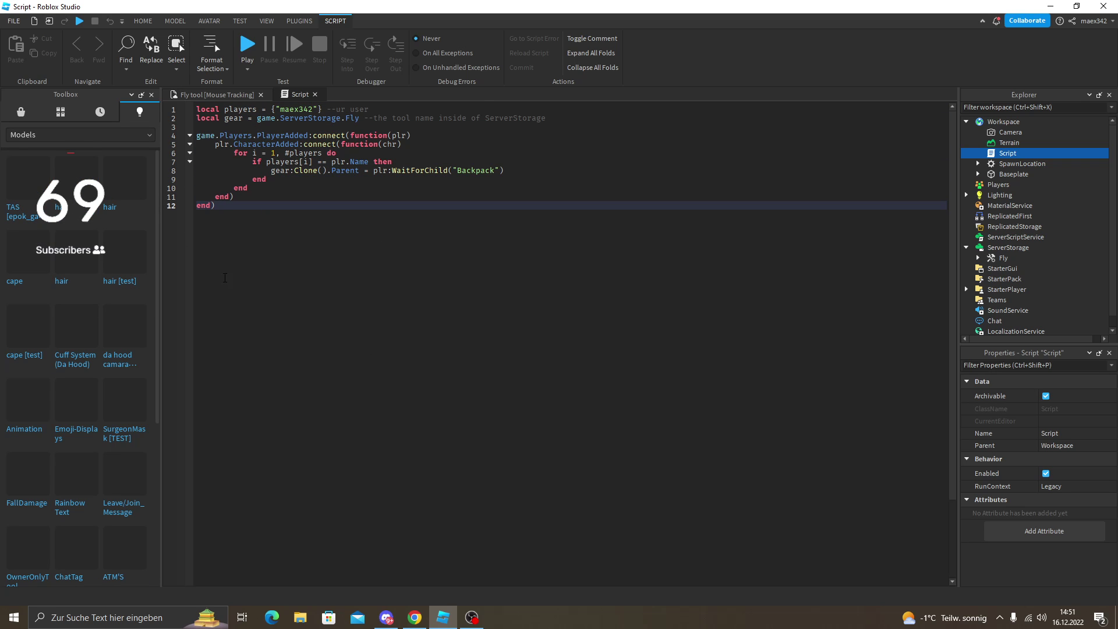
scroll(9, 291, "down", 5)
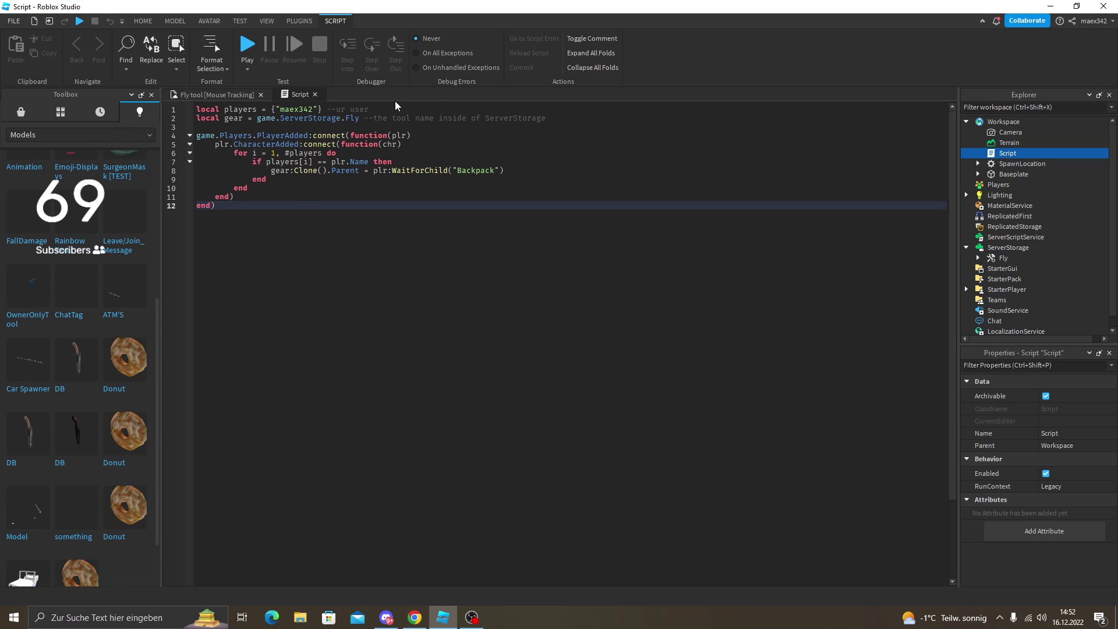
mouse_move(376, 118)
left_mouse_down()
mouse_move(541, 121)
mouse_move(391, 118)
left_mouse_up()
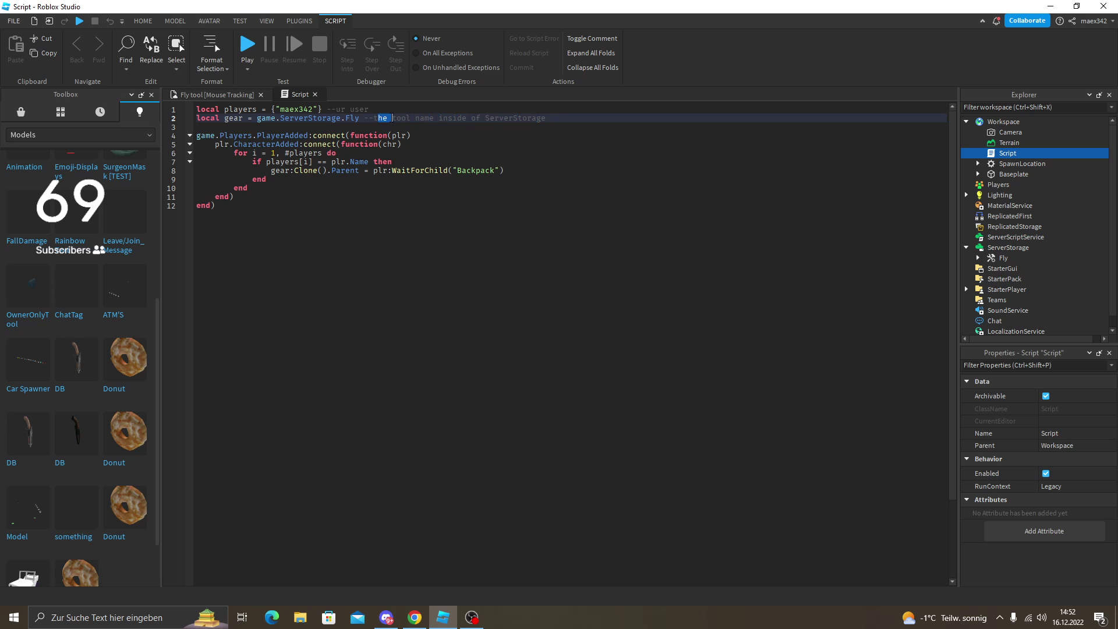
left_click(315, 95)
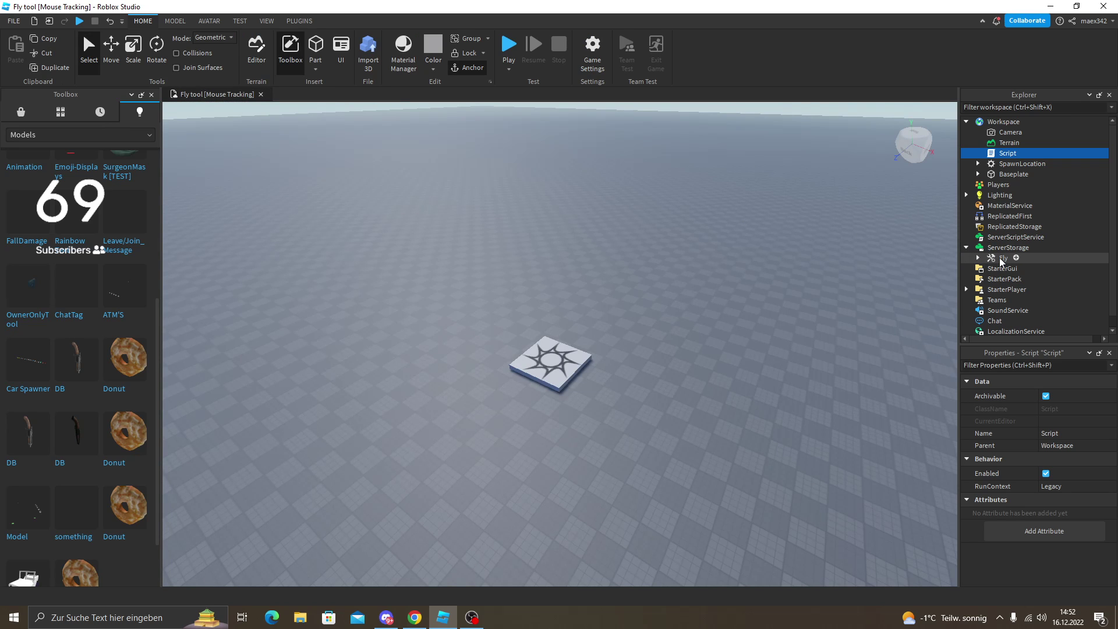
right_click(1001, 155)
left_click(821, 245)
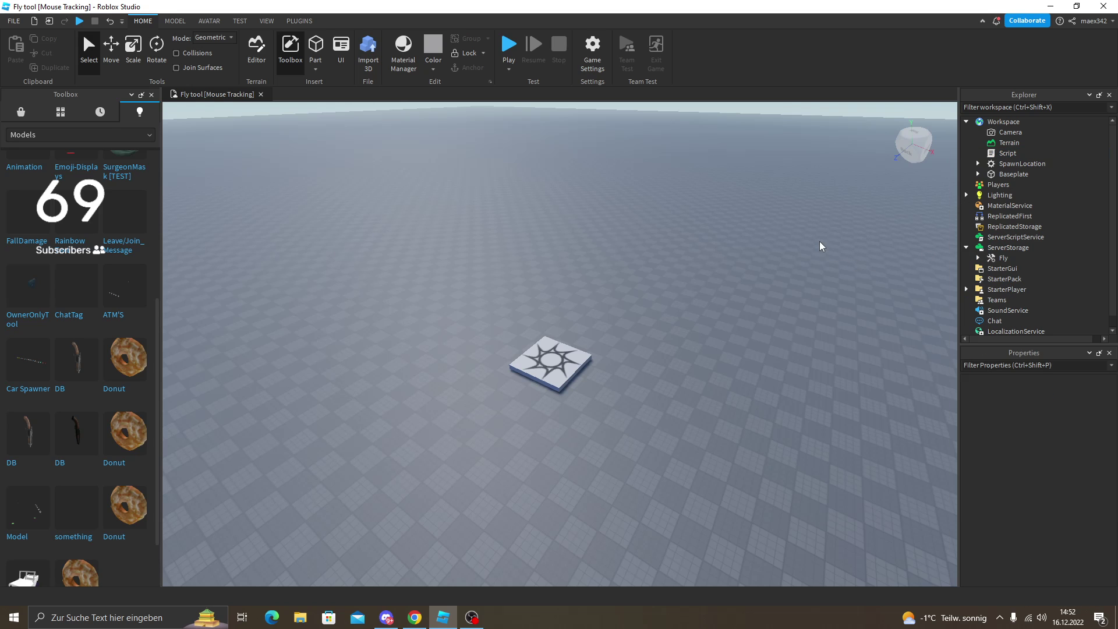
left_click(1001, 257)
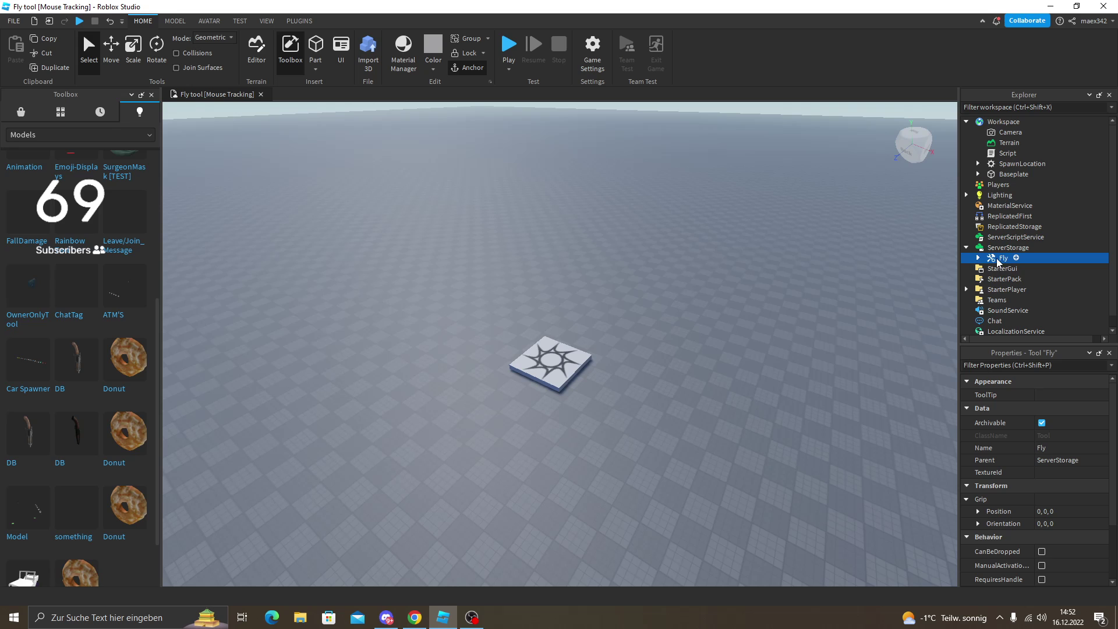
right_click(997, 260)
left_click(840, 313)
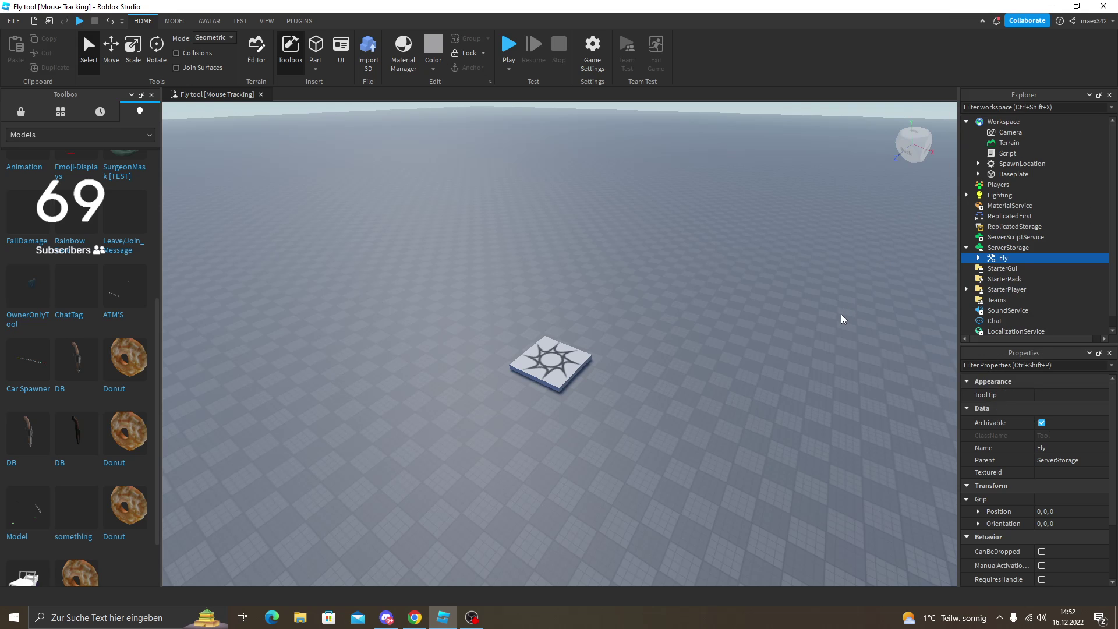
left_click(1004, 258)
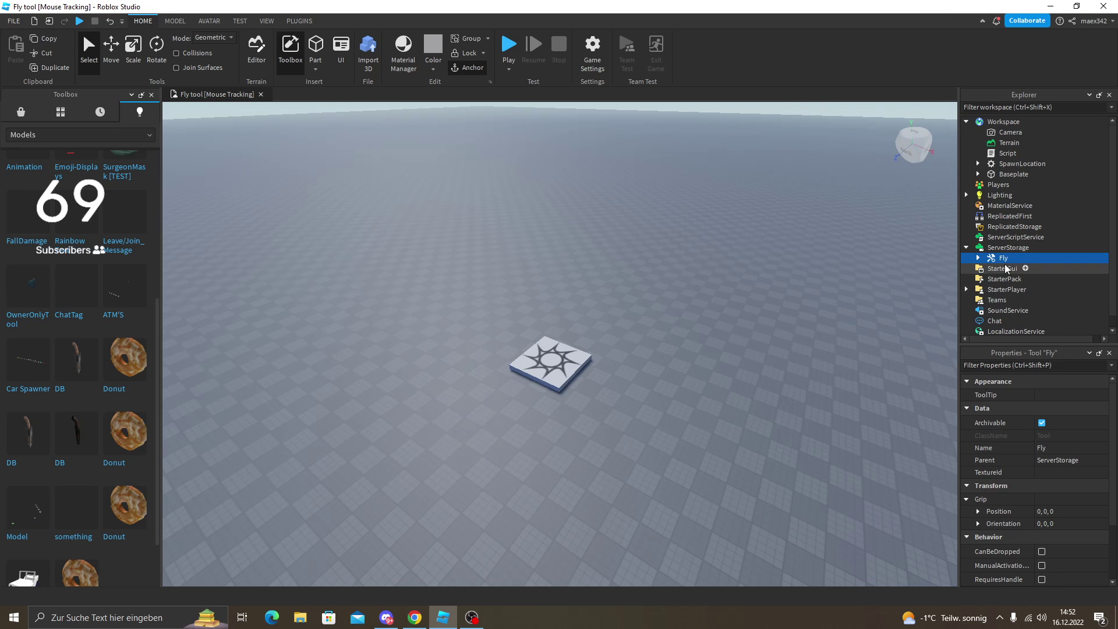
Step: Try changing the gear reference in the Workspace Script to ServerStorage.Fly2, restore it to Fly, and close the script
double_click(1007, 153)
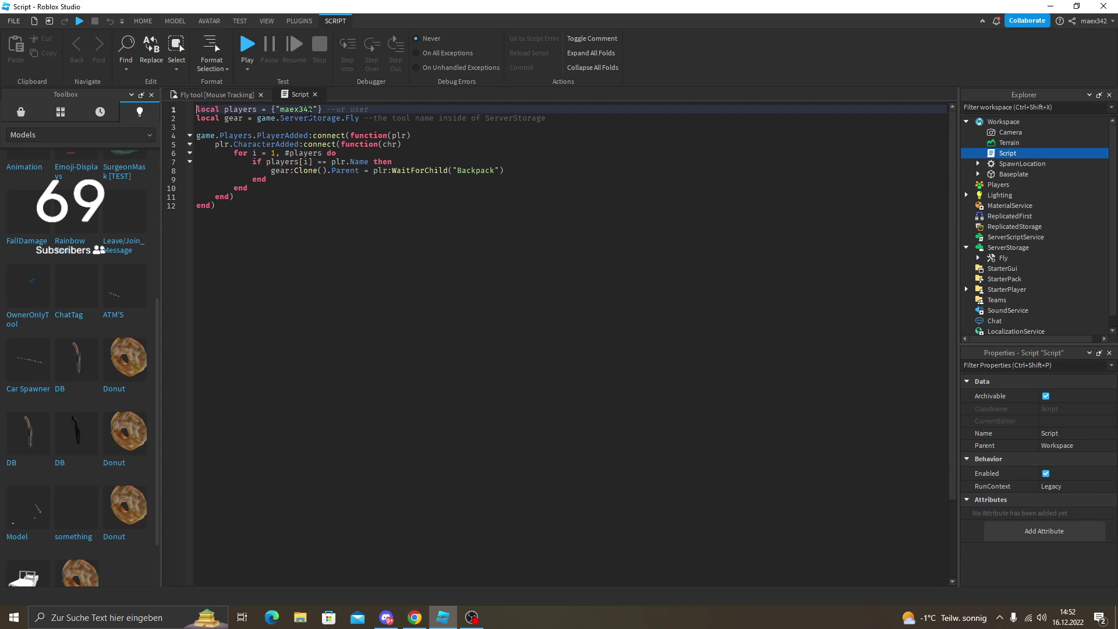
left_click(357, 118)
type("2")
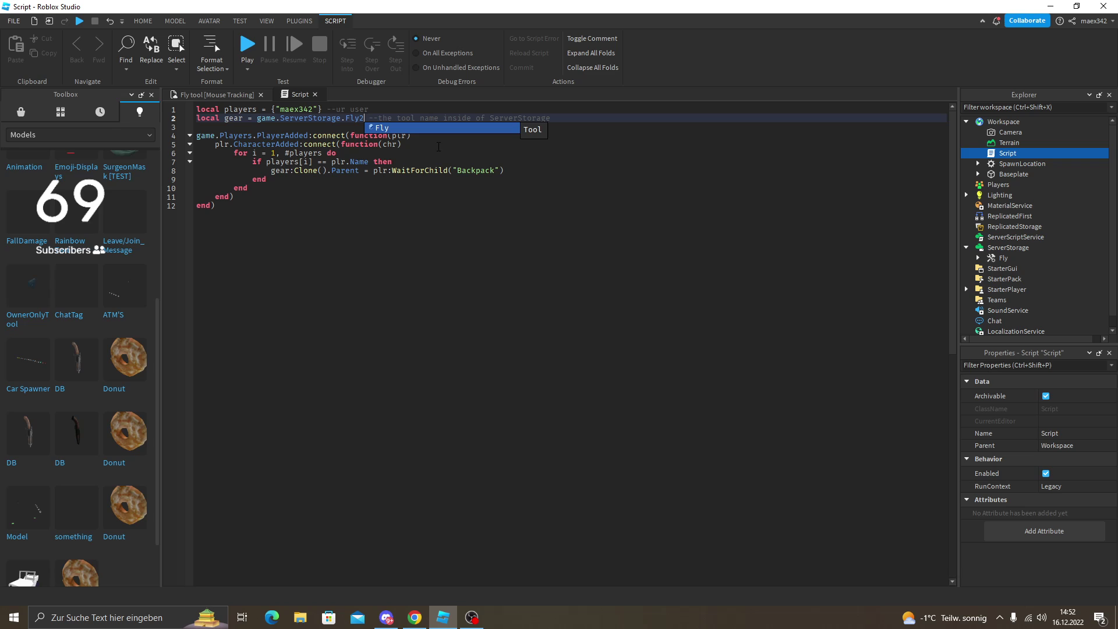
key("BackSpace")
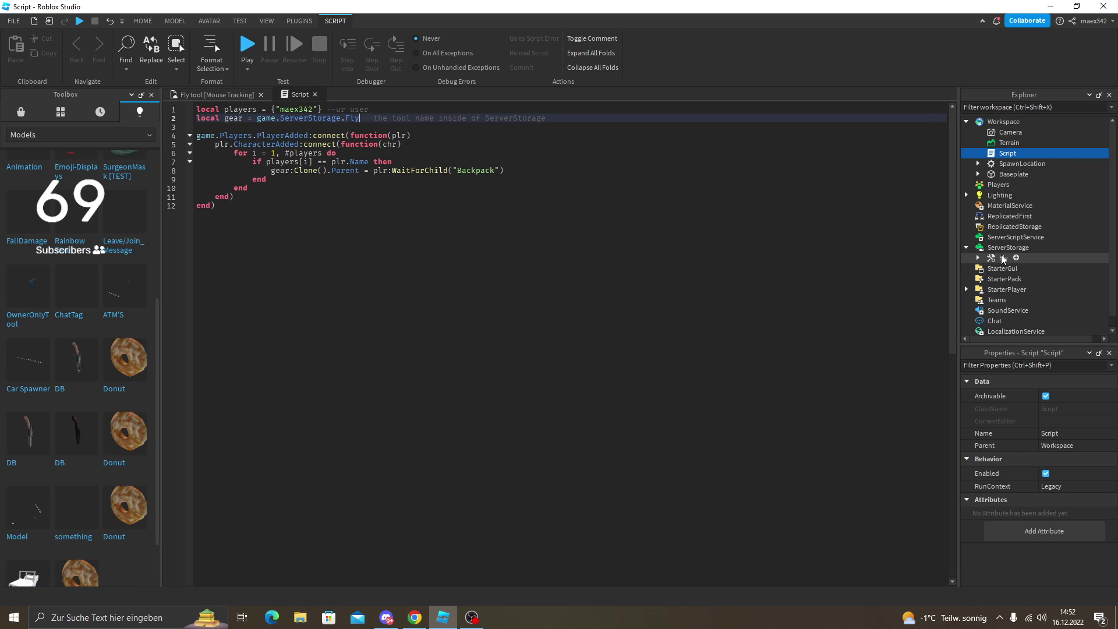
left_click(315, 94)
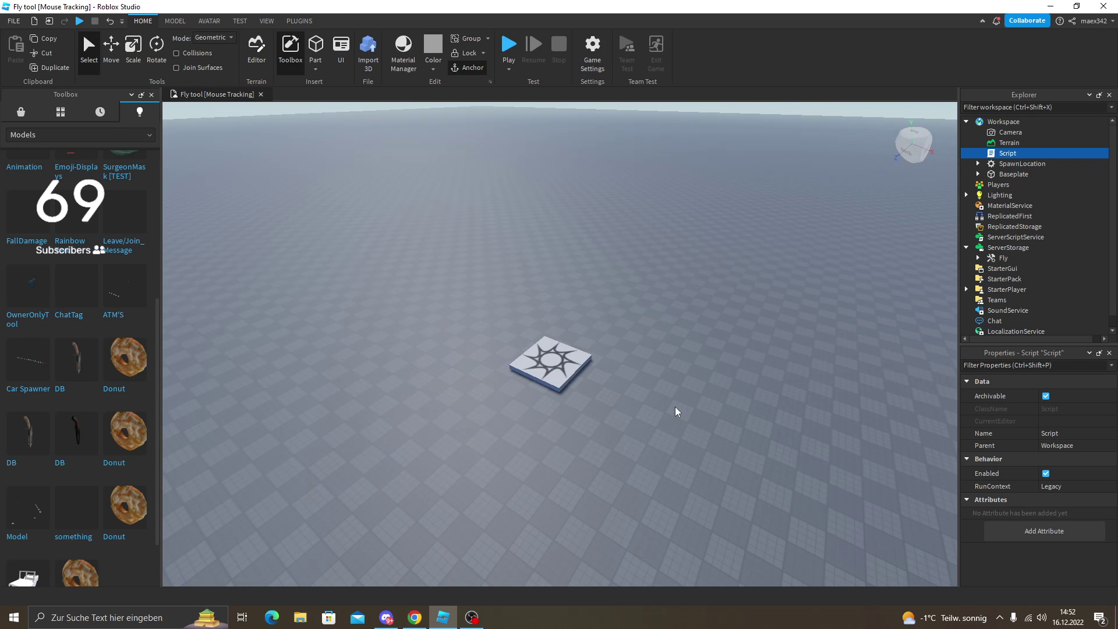
Step: Expand the Fly tool in ServerStorage to examine the Fly and Hover animations under its local script
right_click_drag(694, 309, 715, 305)
left_click(715, 305)
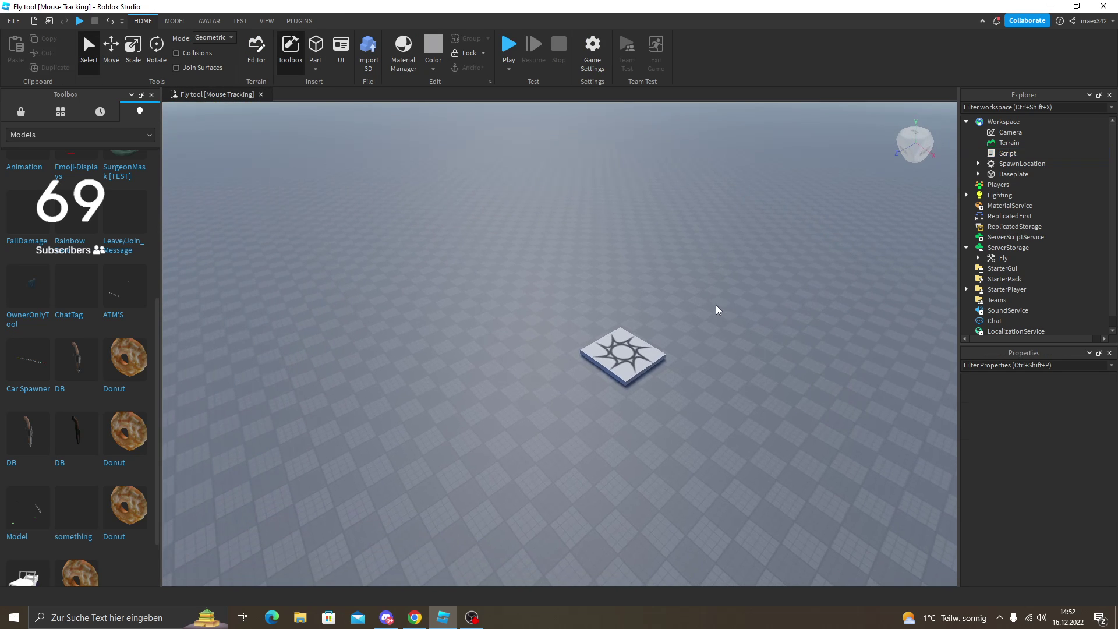
left_click(976, 259)
scroll(1001, 280, "down", 1)
Step: Open the Animation Spoofer plugin and reposition its window over the viewport
left_click(298, 22)
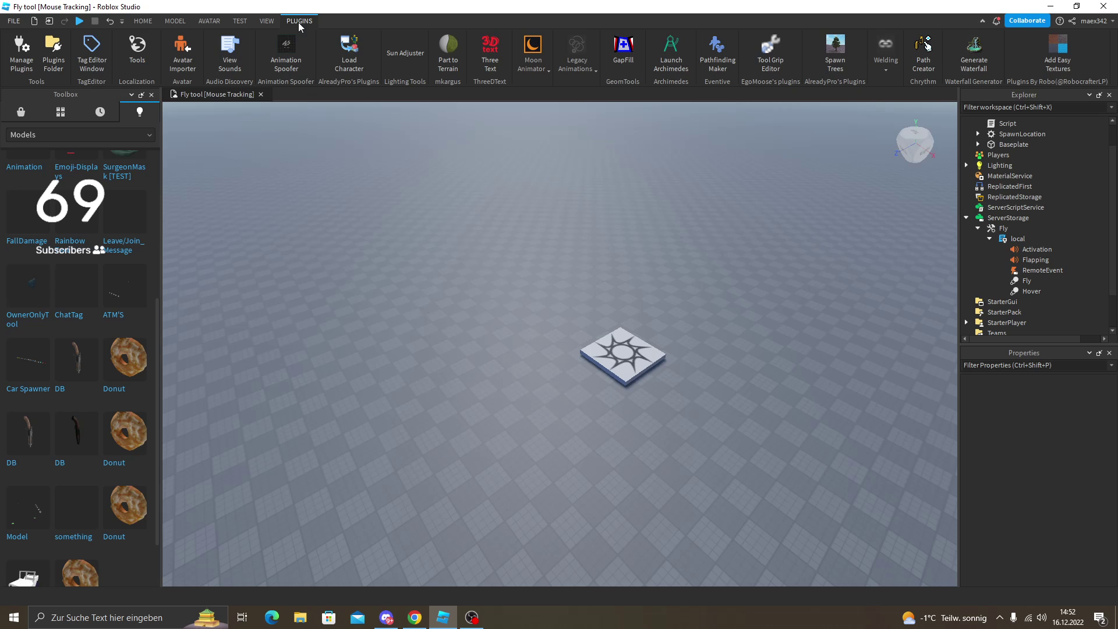
left_click(286, 52)
left_click_drag(526, 268, 470, 253)
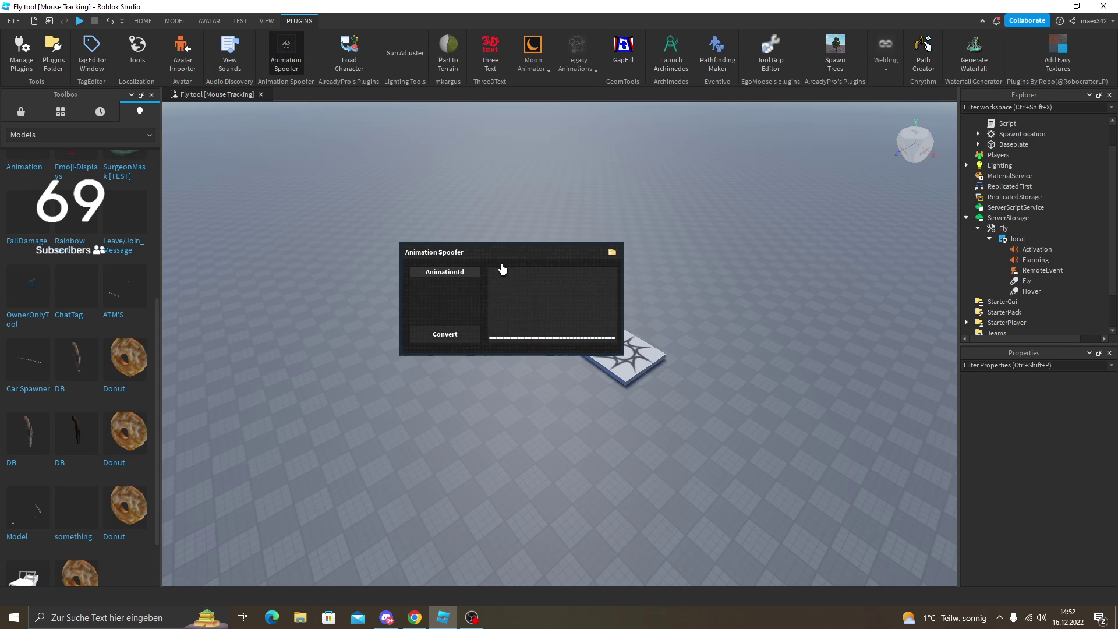
Step: Examine the local script under the Fly tool, including its Hover and Fly animation loading lines, and close it
left_click_drag(527, 256, 509, 240)
left_click(1025, 281)
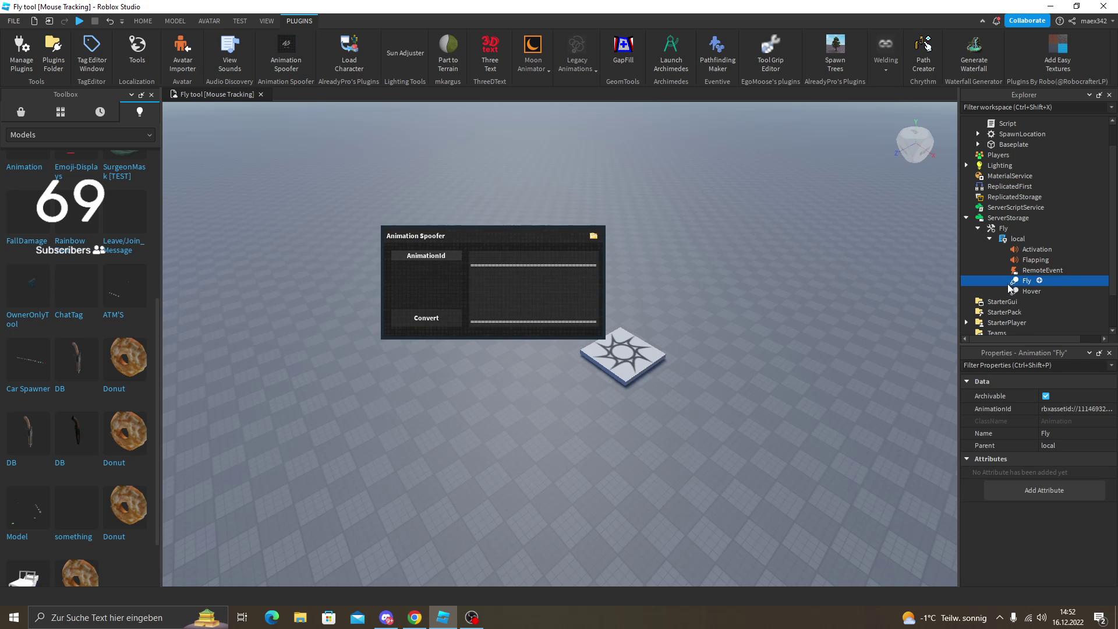
double_click(1016, 239)
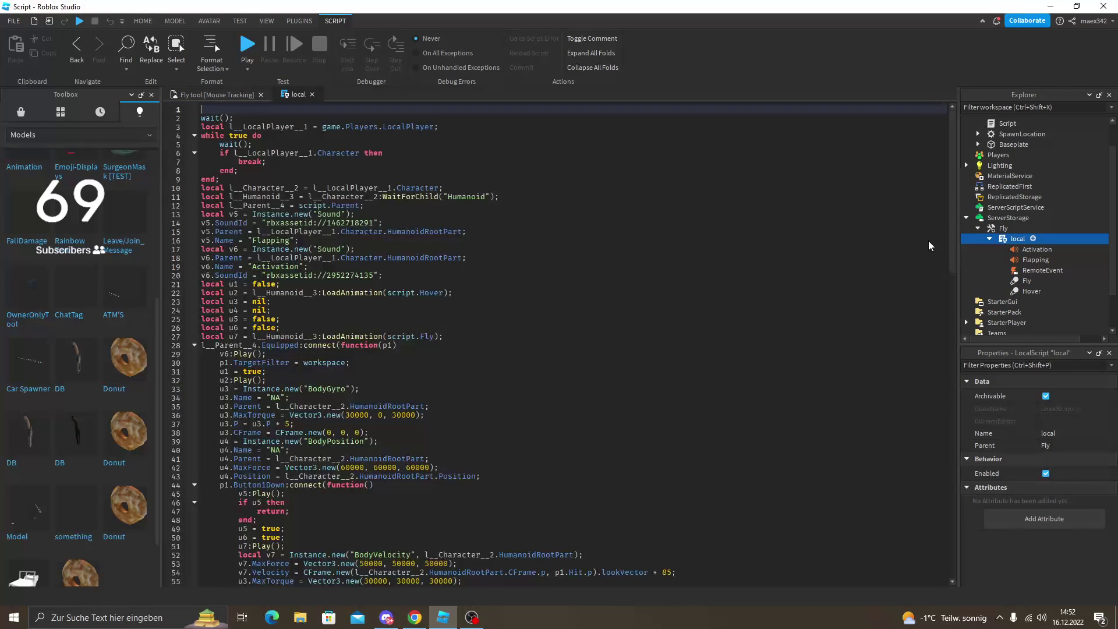
scroll(398, 231, "down", 2)
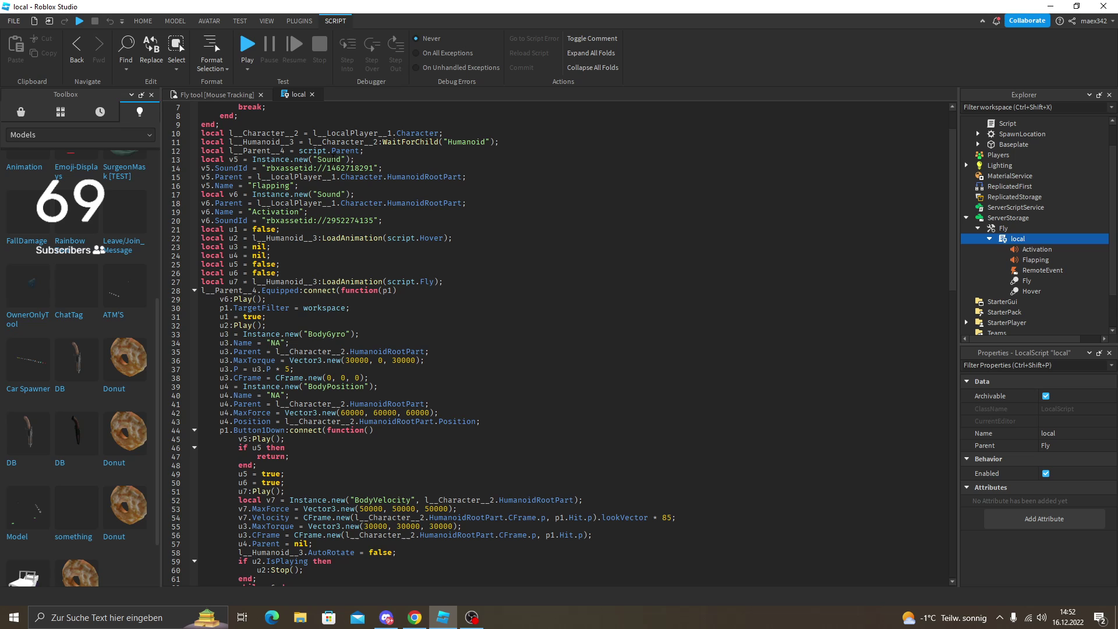
left_click(312, 94)
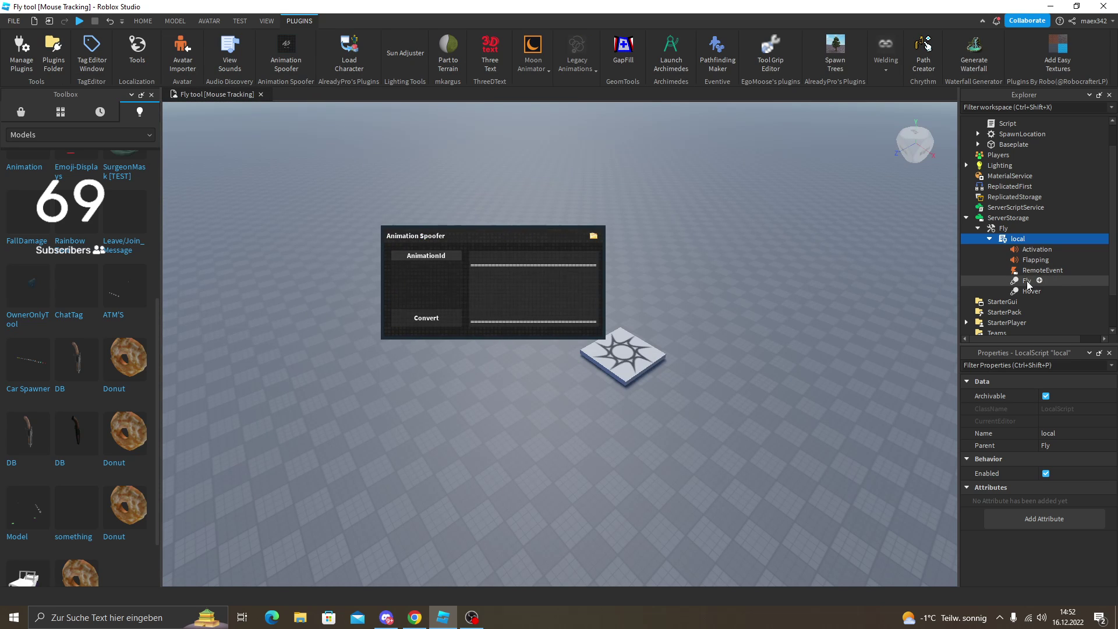
double_click(1019, 239)
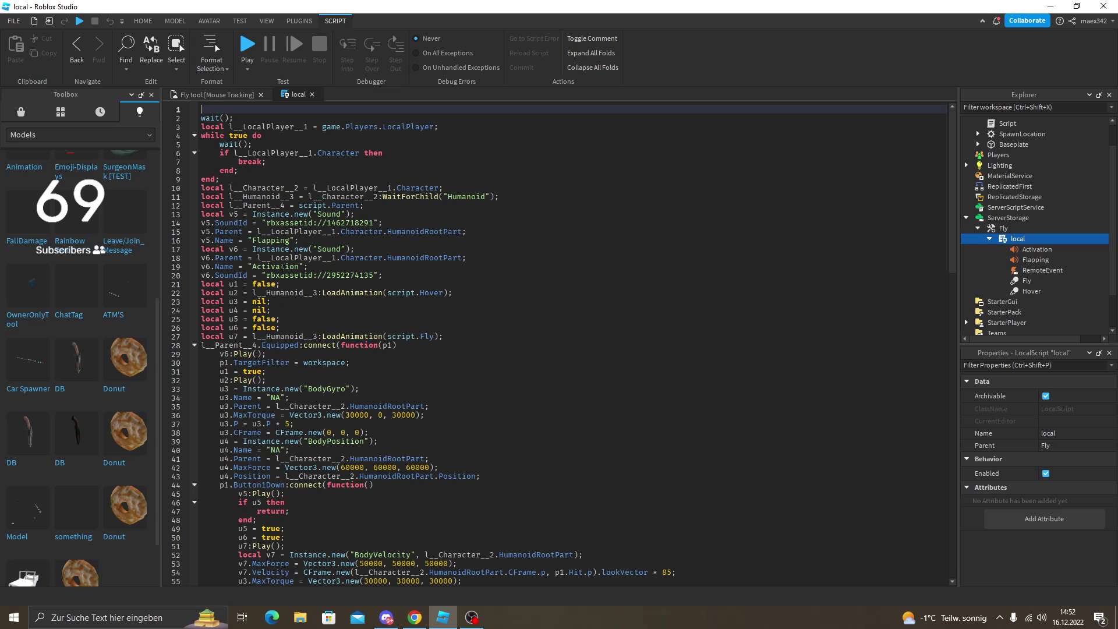
left_click(312, 94)
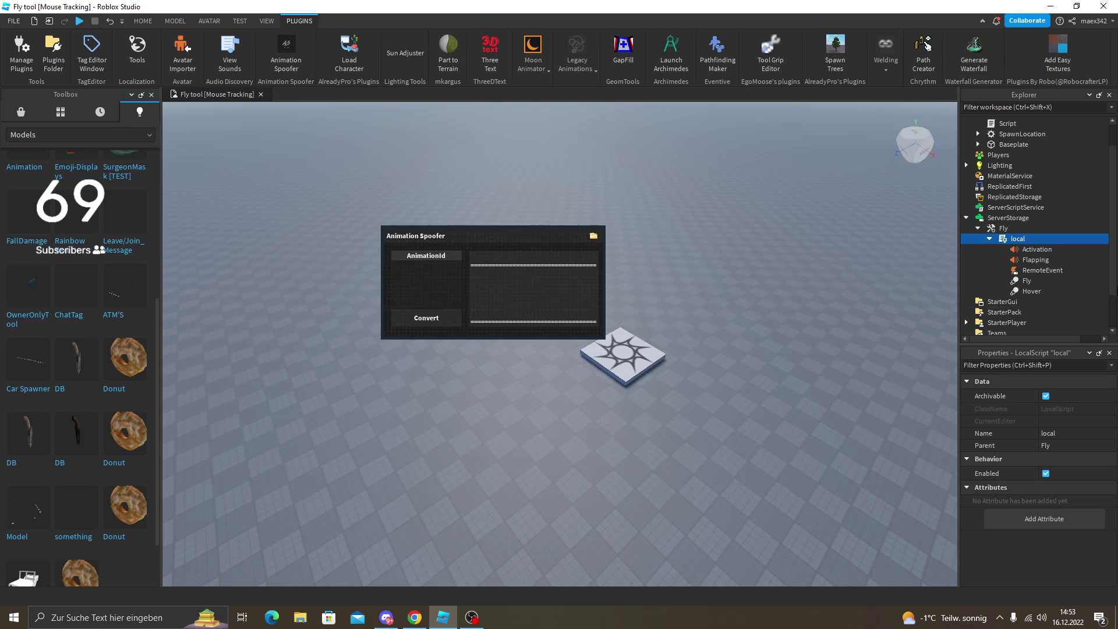
left_click(1013, 282)
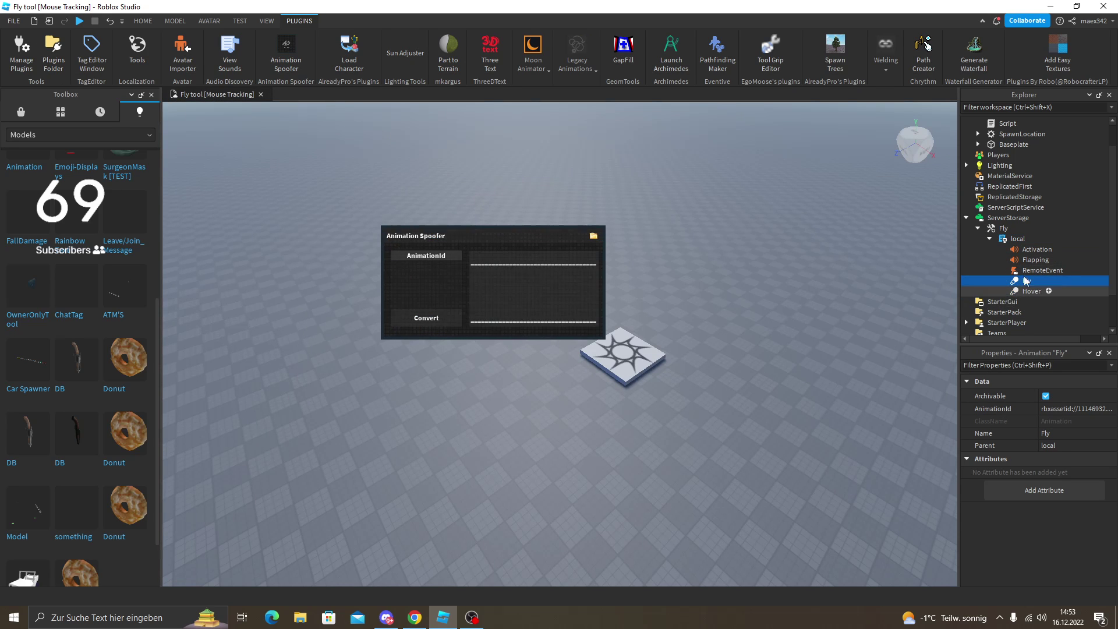
double_click(1093, 408)
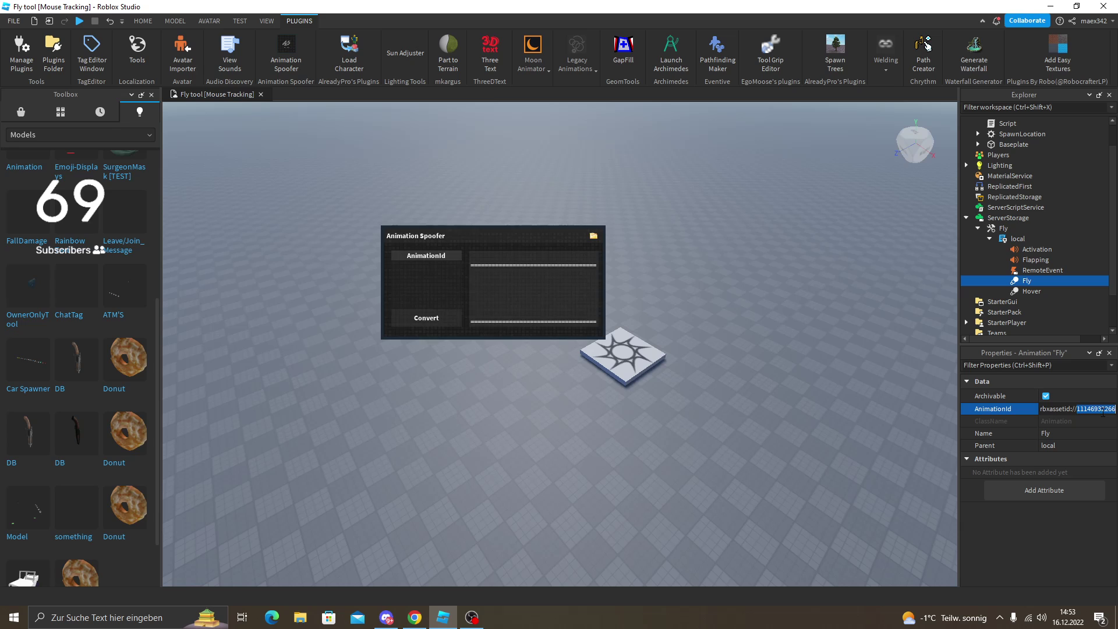
left_click(984, 291)
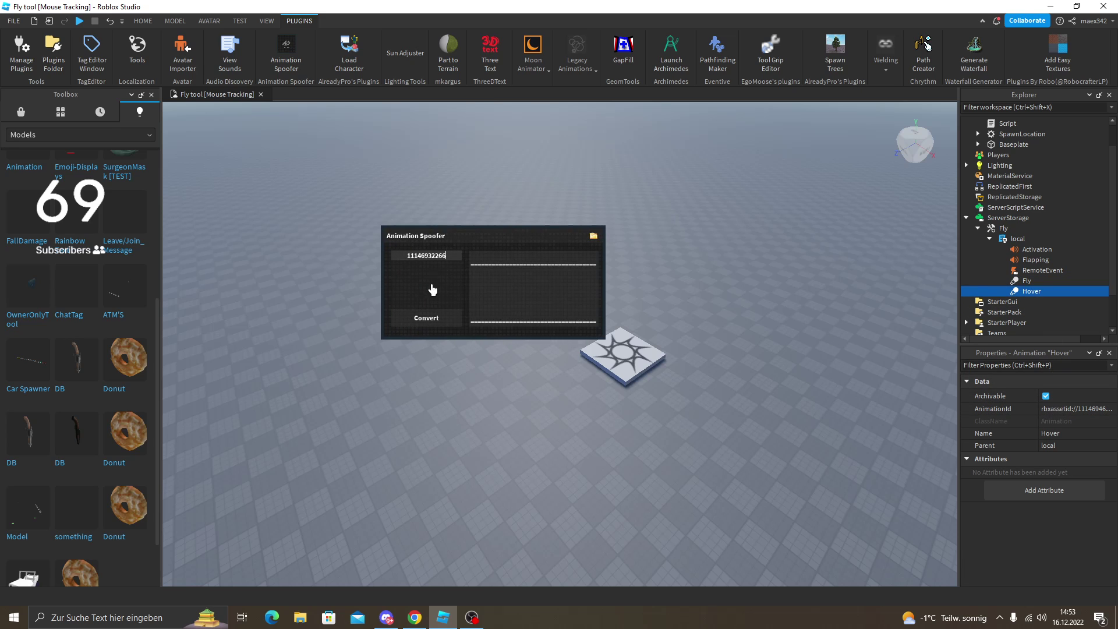
left_click(418, 326)
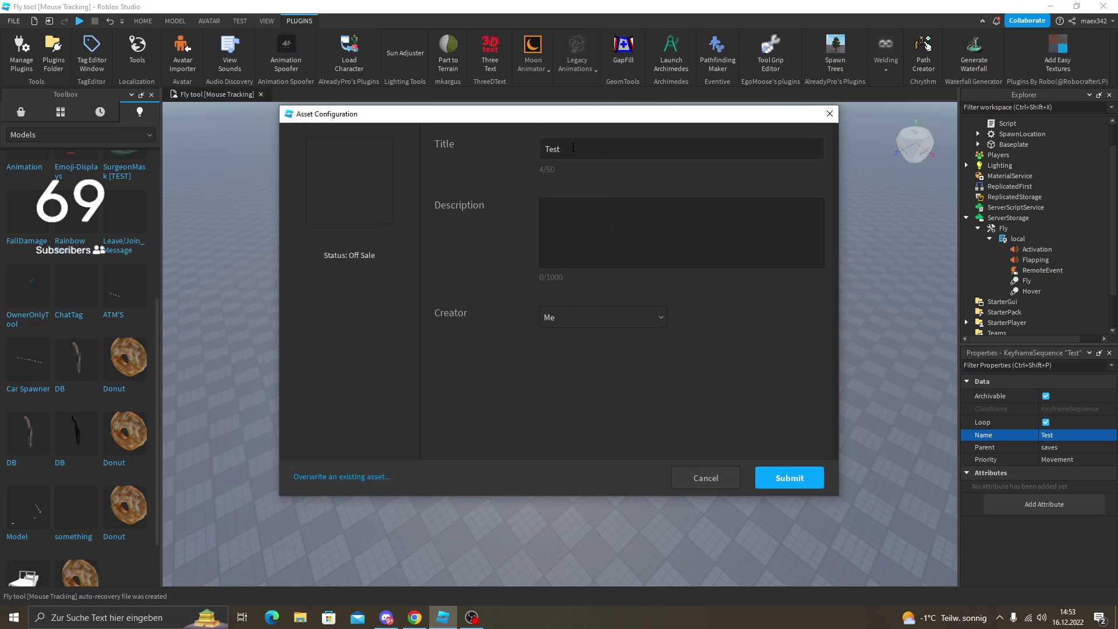
left_click(784, 479)
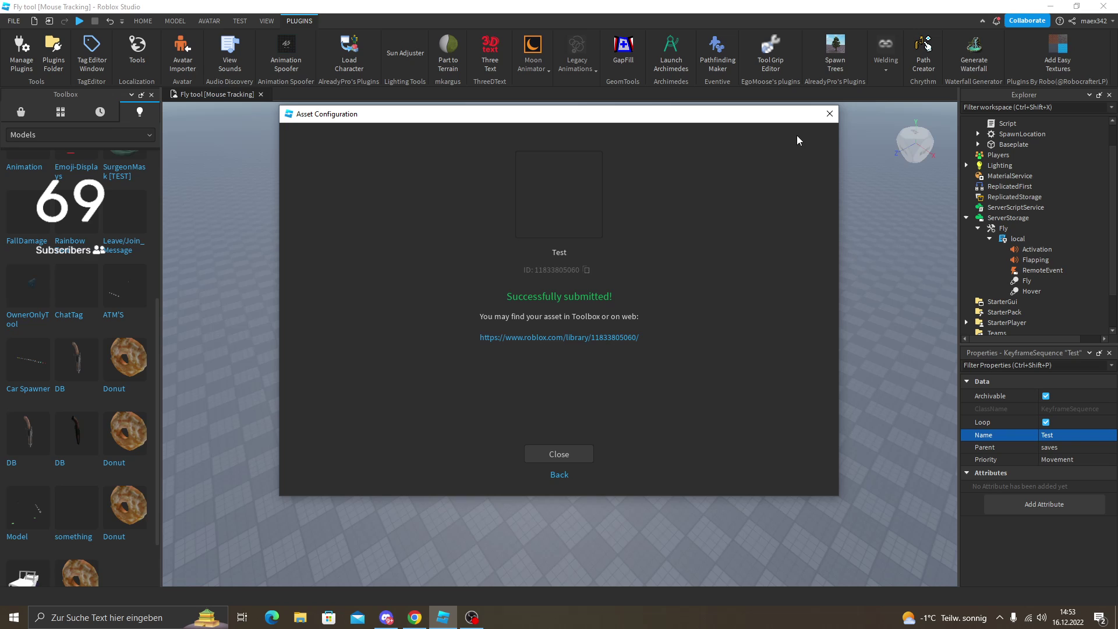
left_click(829, 113)
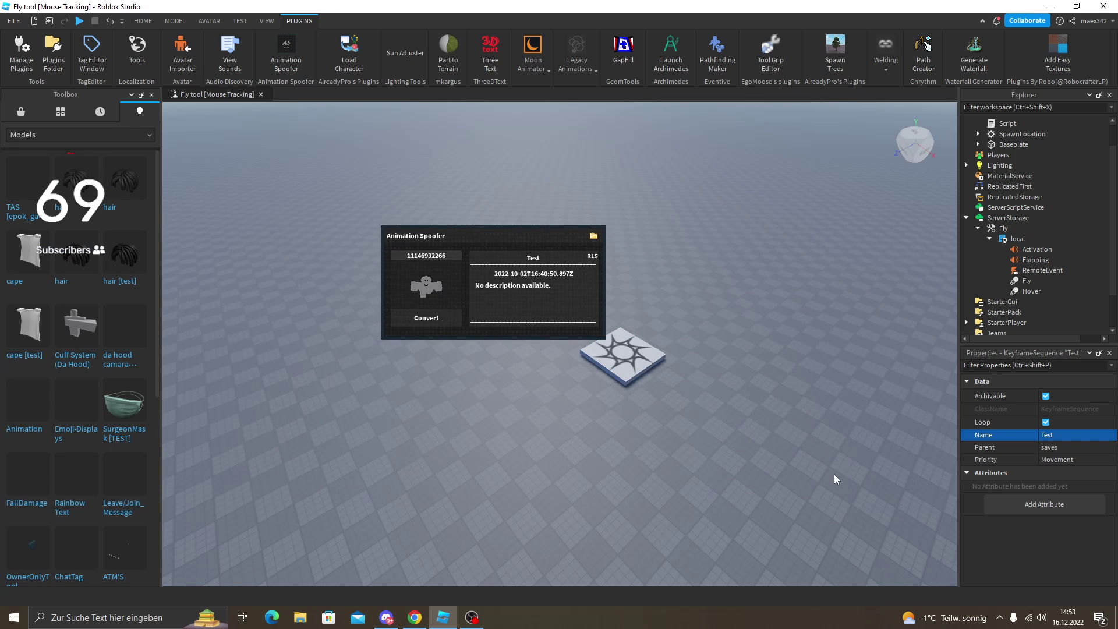
Step: Highlight the numeric part of the Fly animation's AnimationId, clear the selection, and close the Animation Spoofer
left_click(1016, 282)
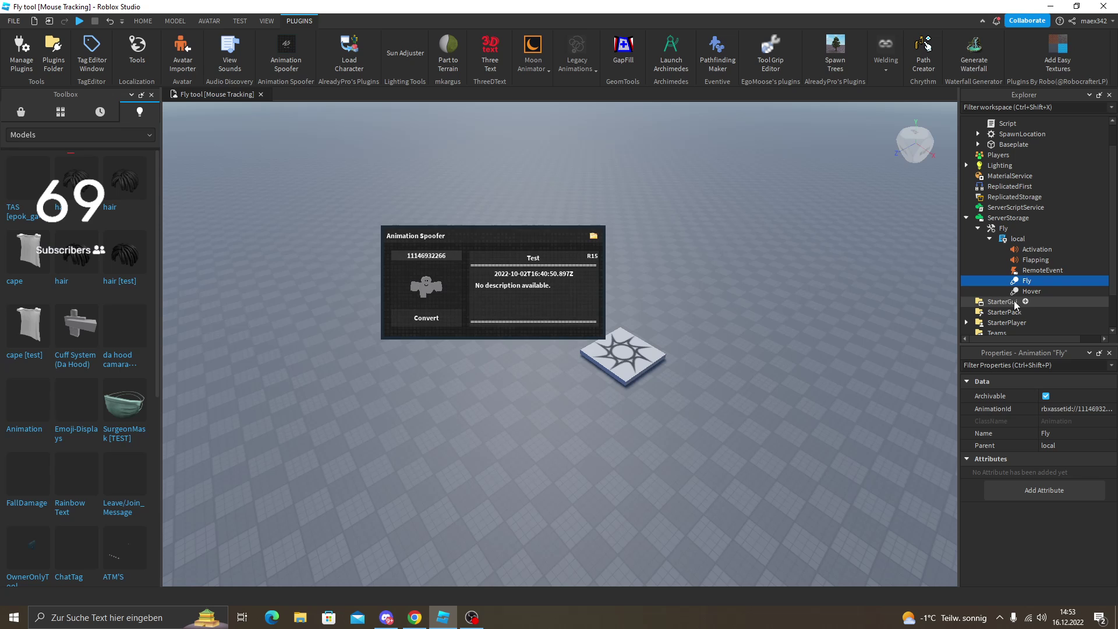
double_click(1102, 409)
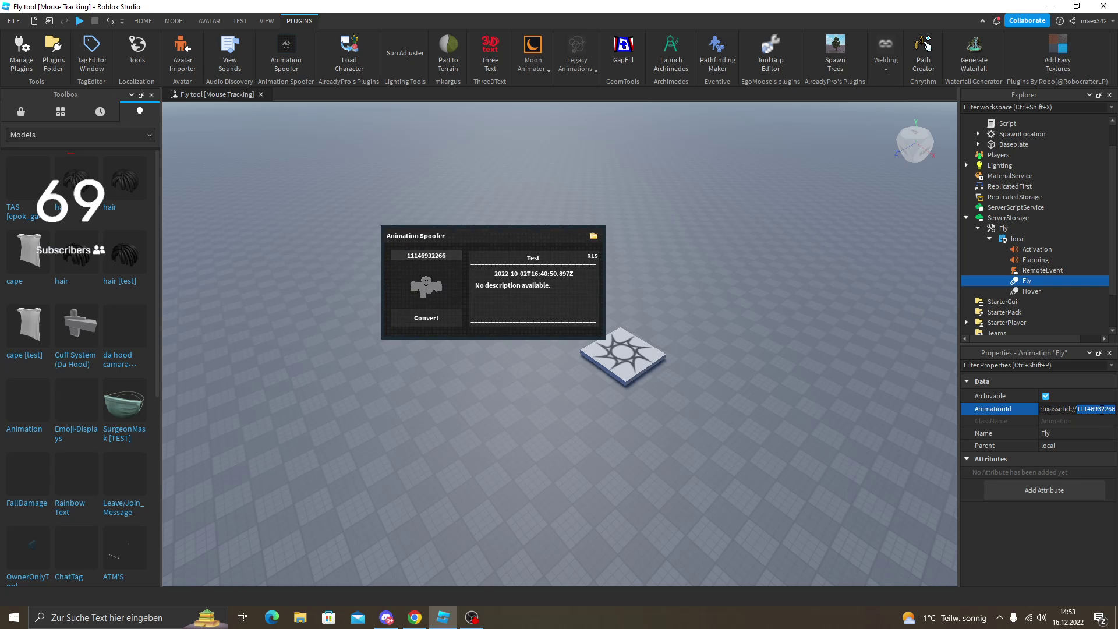
left_click(731, 333)
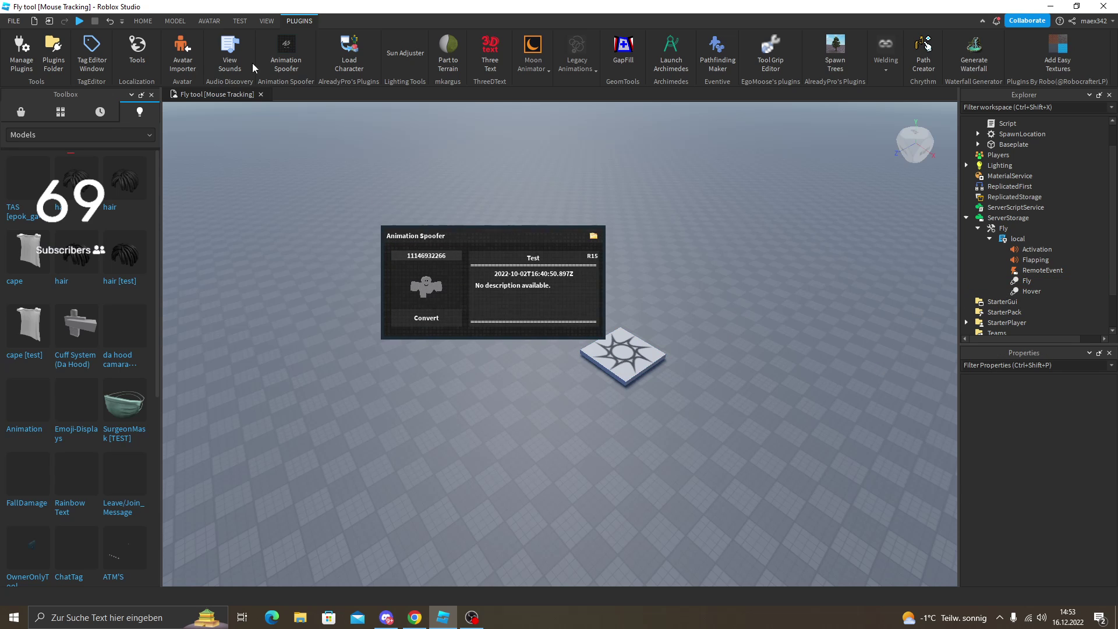
left_click(283, 52)
right_click_drag(477, 334, 483, 323)
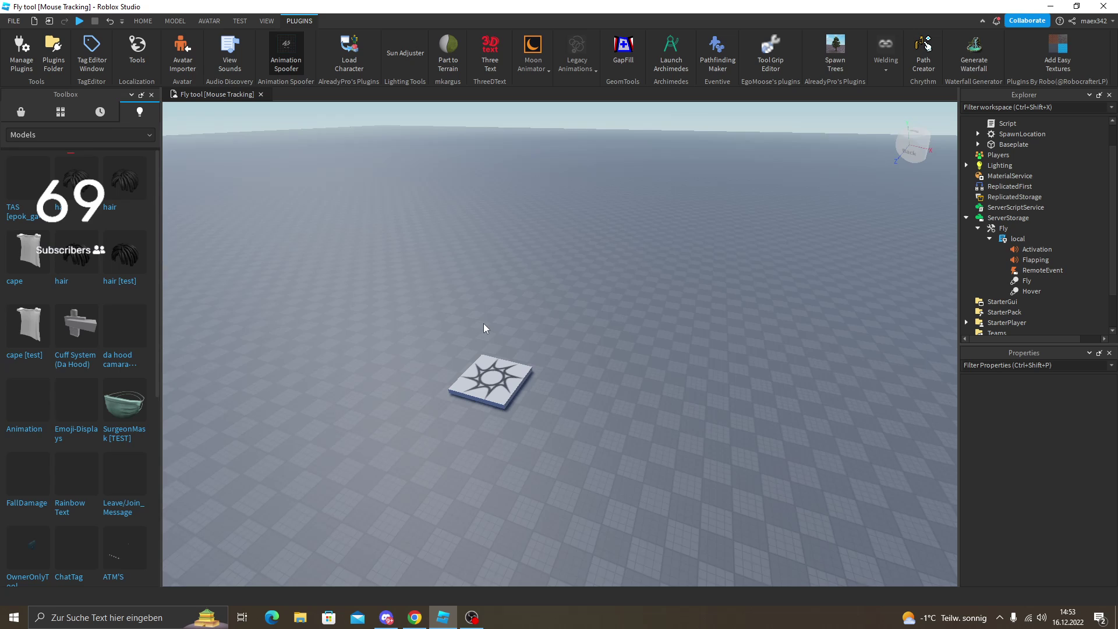
Step: Collapse the Fly tool's contents in ServerStorage and return the Toolbox to the marketplace models
left_click(143, 21)
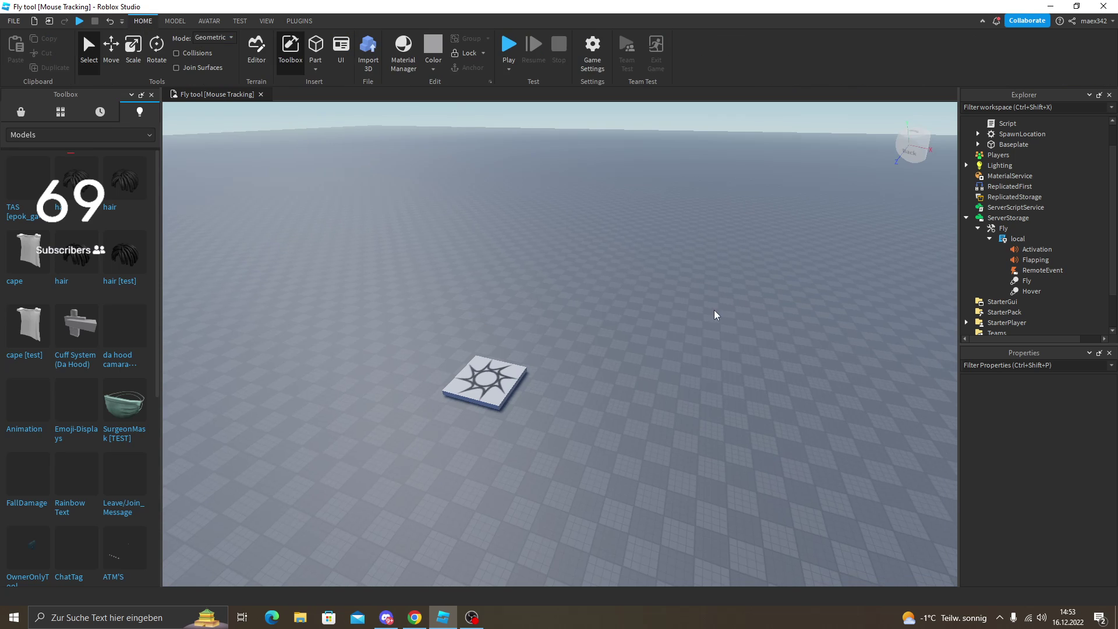
left_click(978, 228)
left_click(966, 236)
left_click(928, 247)
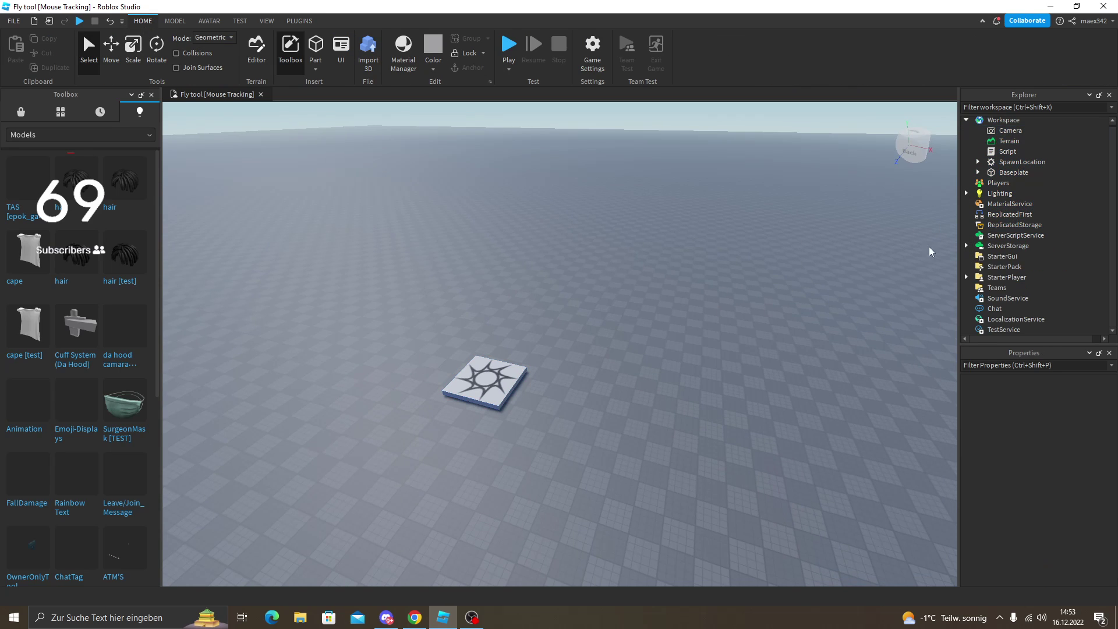
left_click(966, 245)
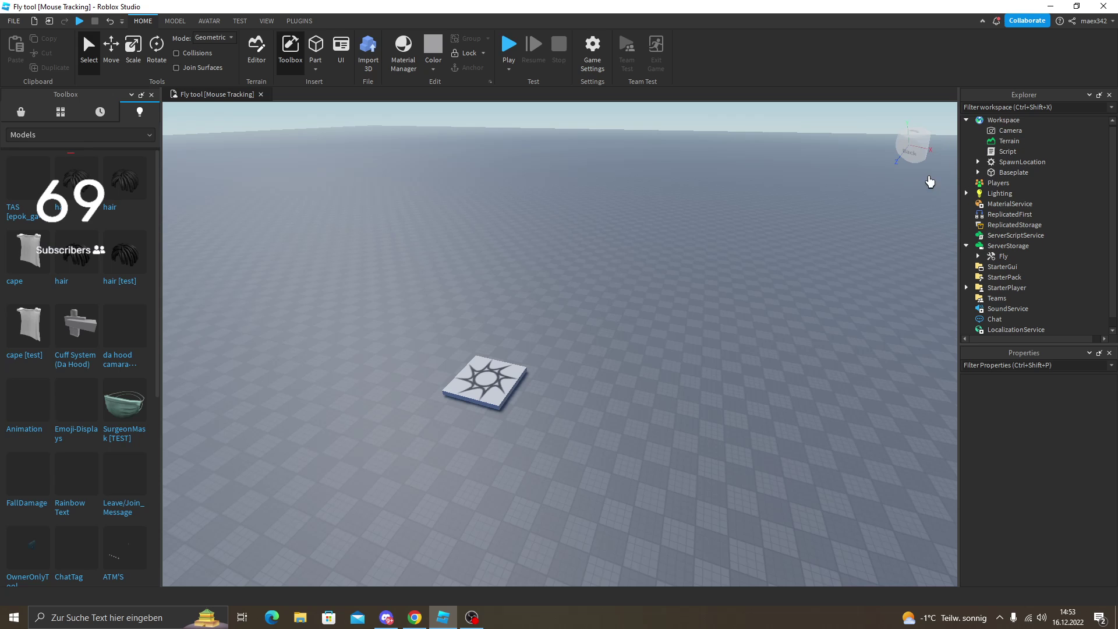
left_click(21, 114)
right_click_drag(466, 256, 465, 256)
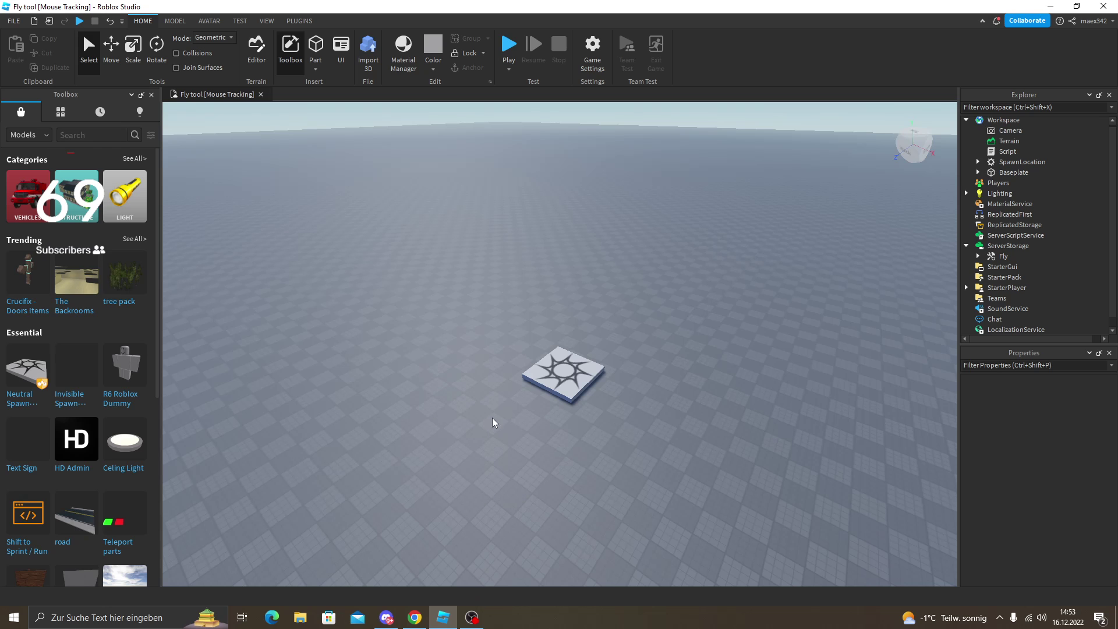
right_click_drag(482, 393, 482, 394)
scroll(544, 359, "up", 2)
scroll(623, 397, "up", 2)
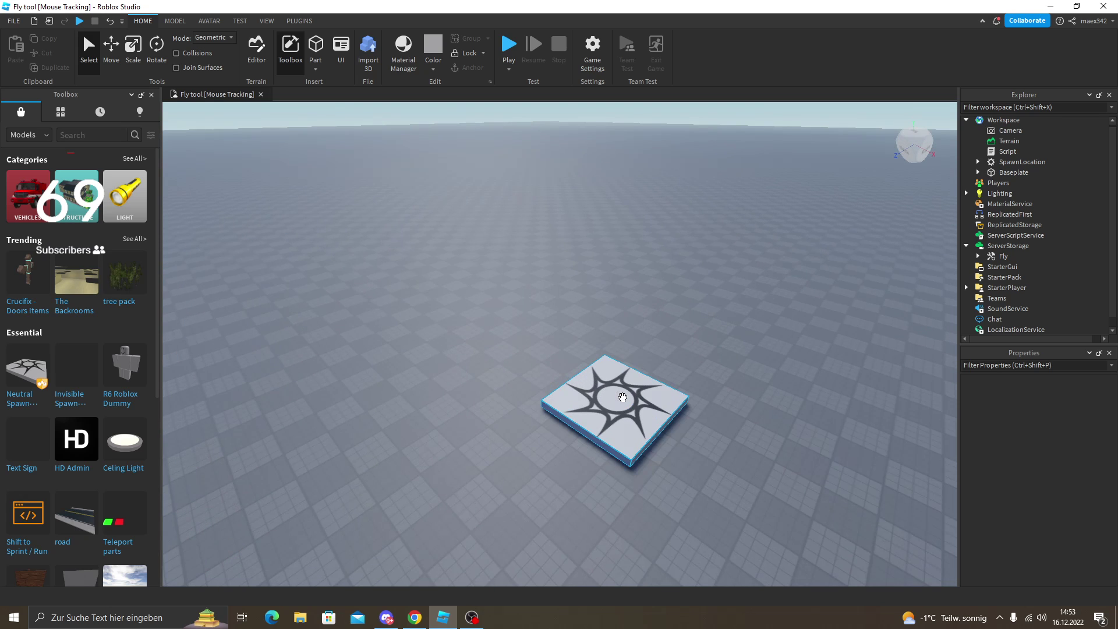
right_click_drag(534, 276, 534, 276)
scroll(535, 276, "down", 2)
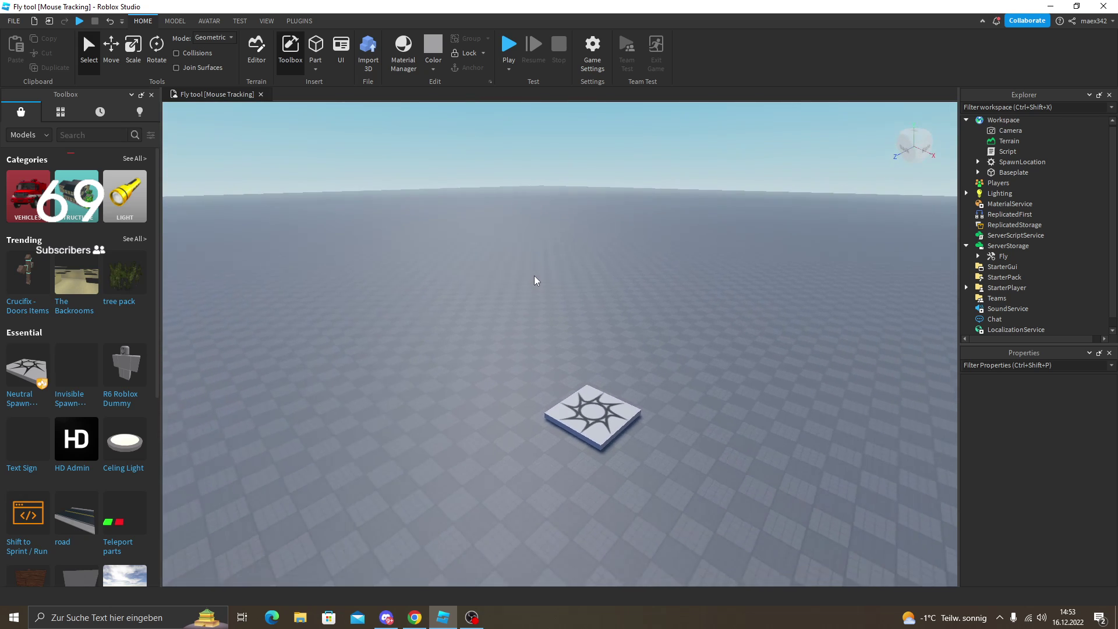
key("s")
key("w")
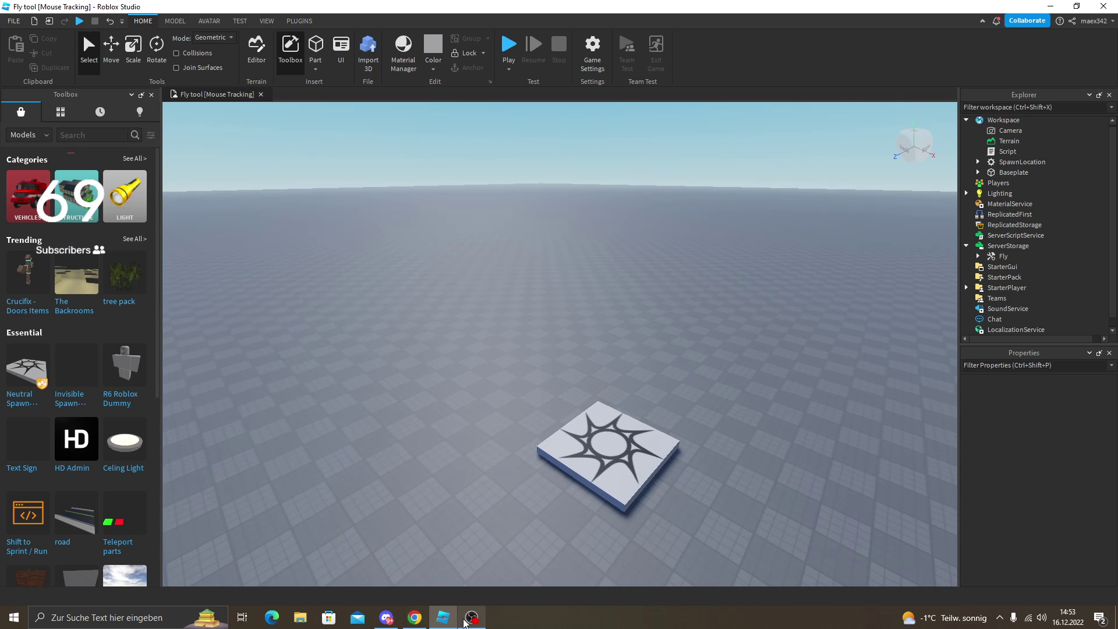
left_click(465, 619)
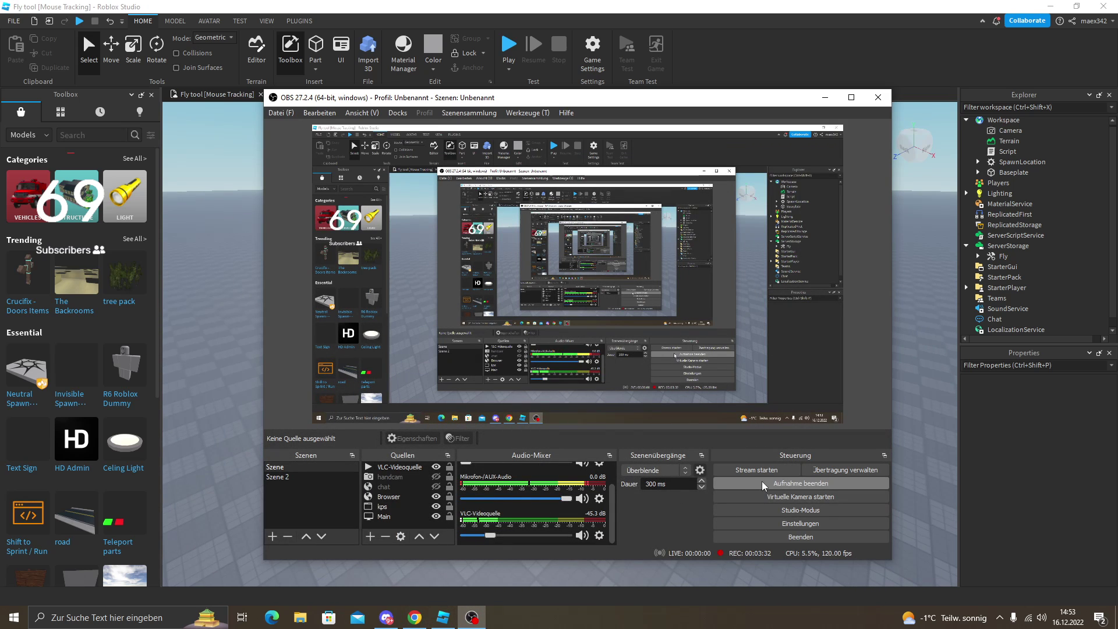